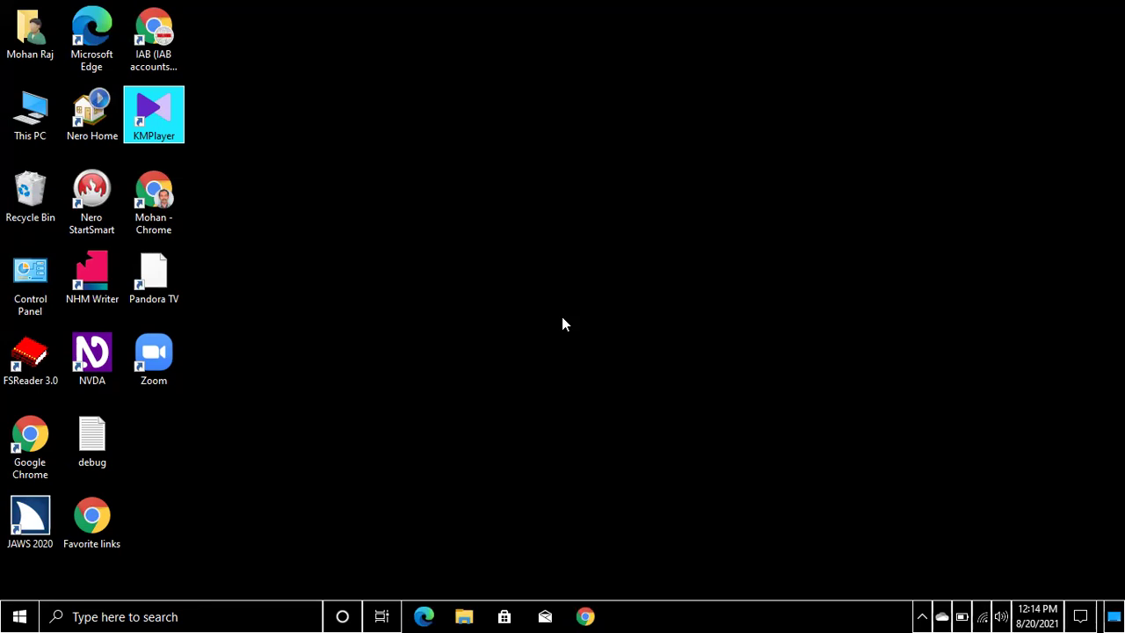
- Open This PC from the desktop and maximize its window
key("m")
key("m")
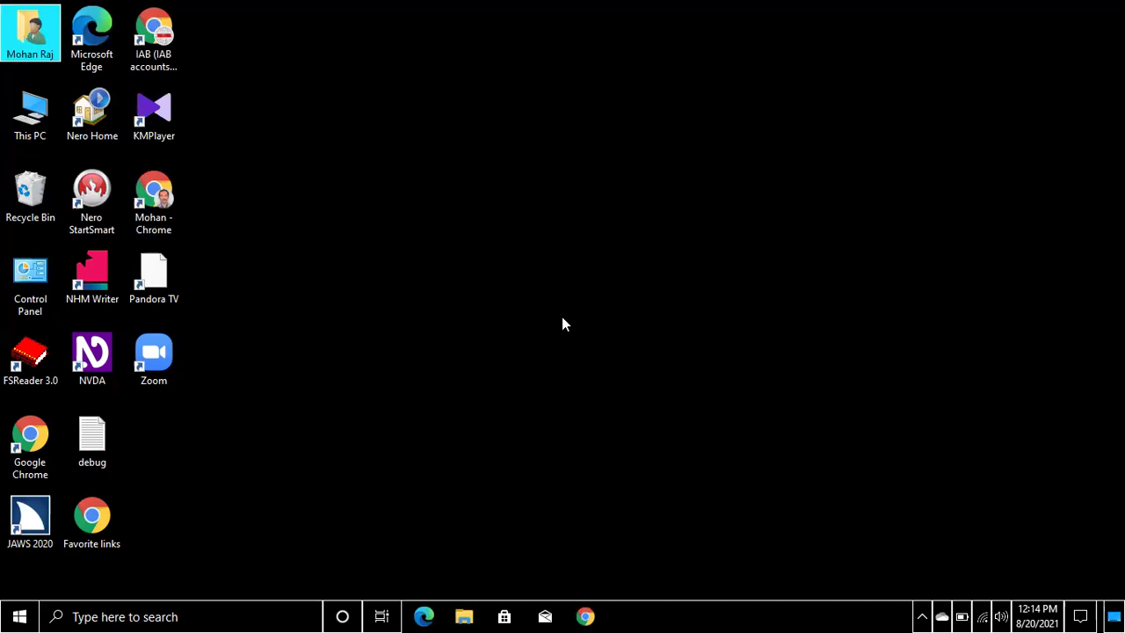
key("Down")
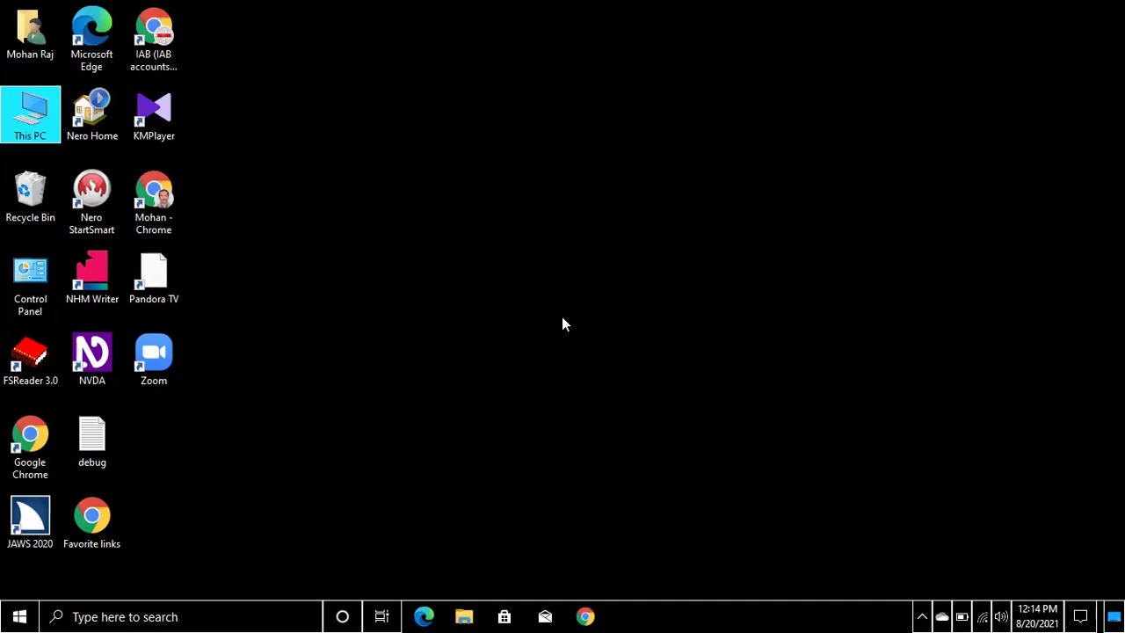
key("Return")
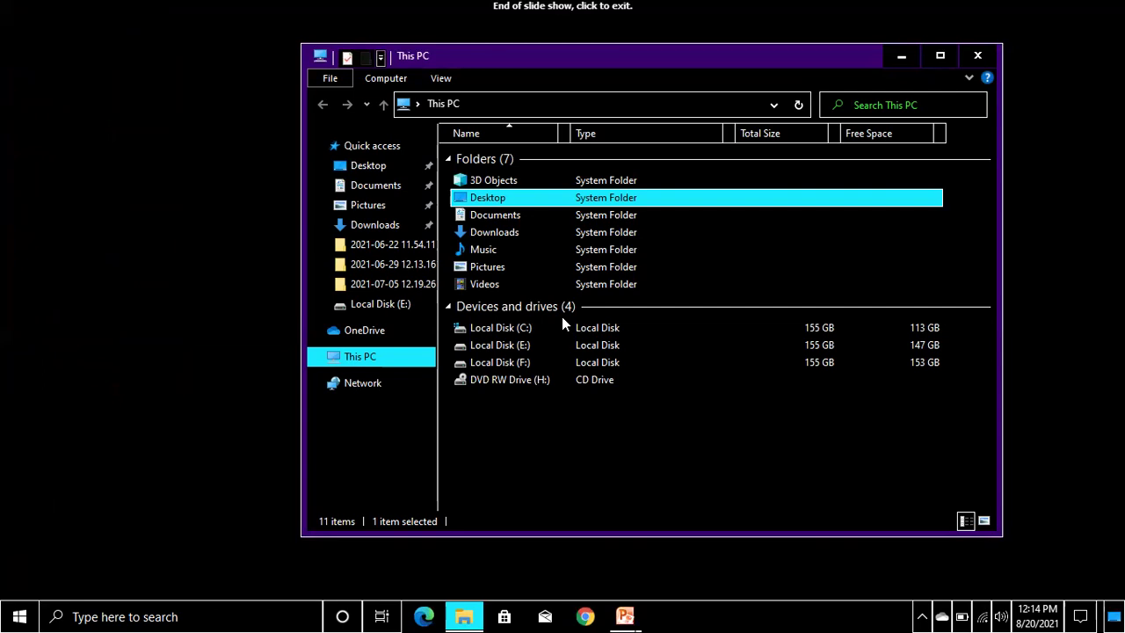
key("alt+Tab")
key("alt+shift+Tab")
key("super+Up")
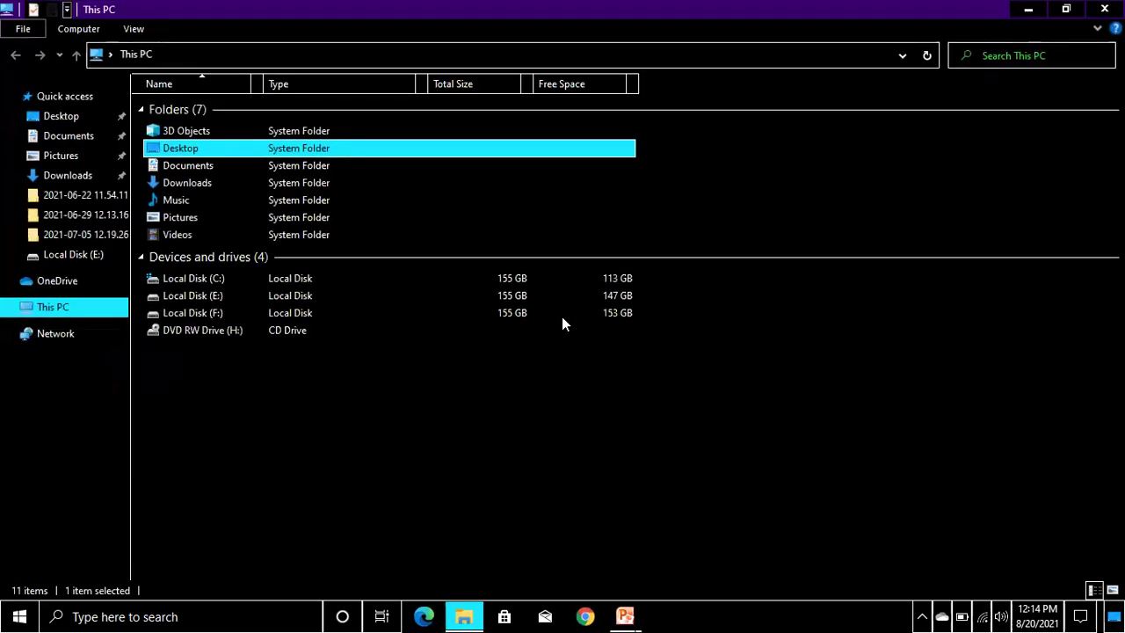
- Exit the finished slide show and reopen This PC from the desktop
key("alt+space")
key("Escape")
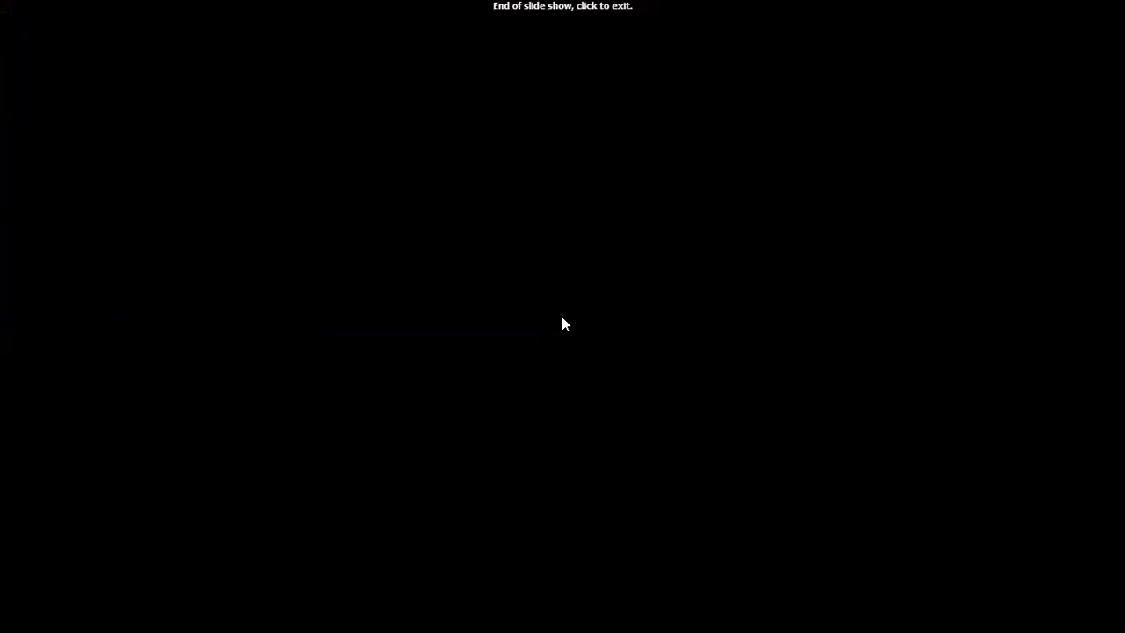
key("Escape")
key("Up")
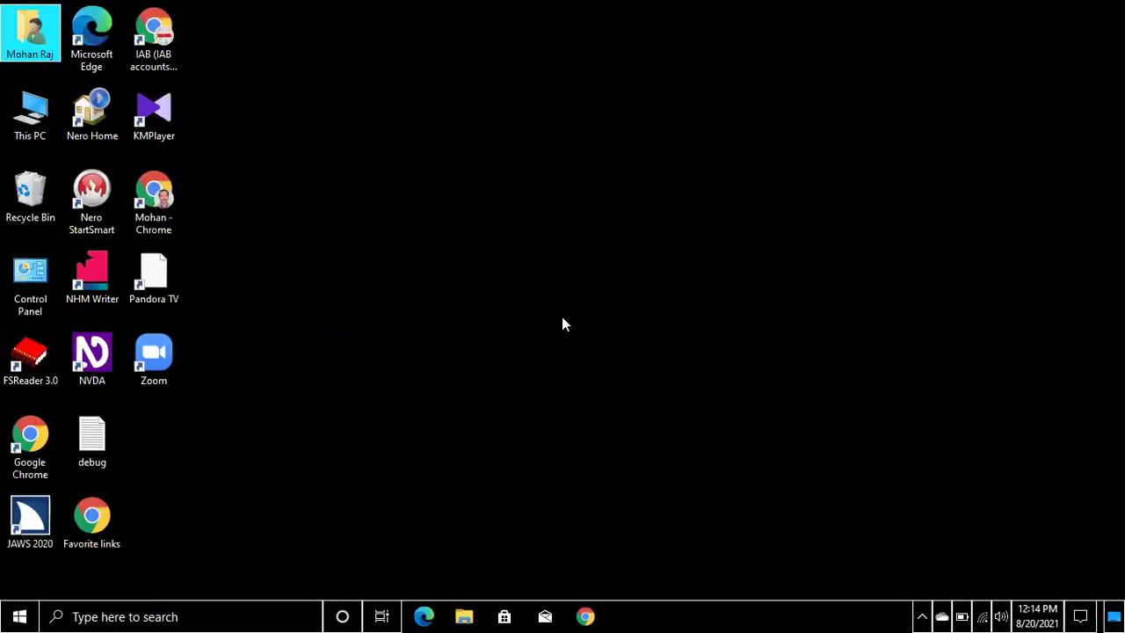
key("Down")
key("ctrl+space")
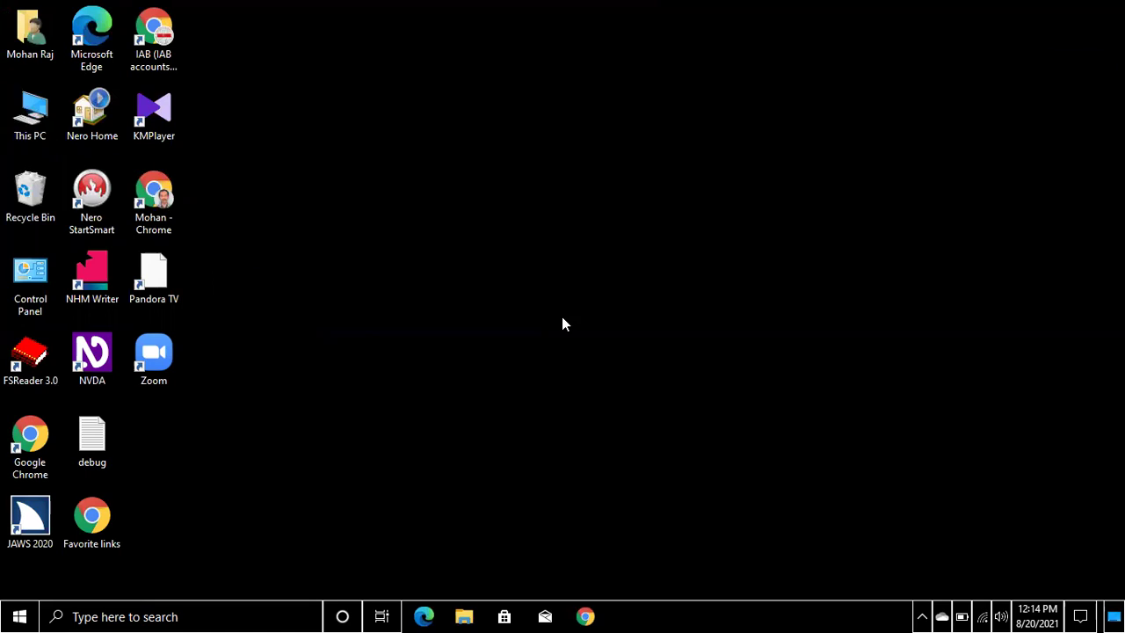
key("Return")
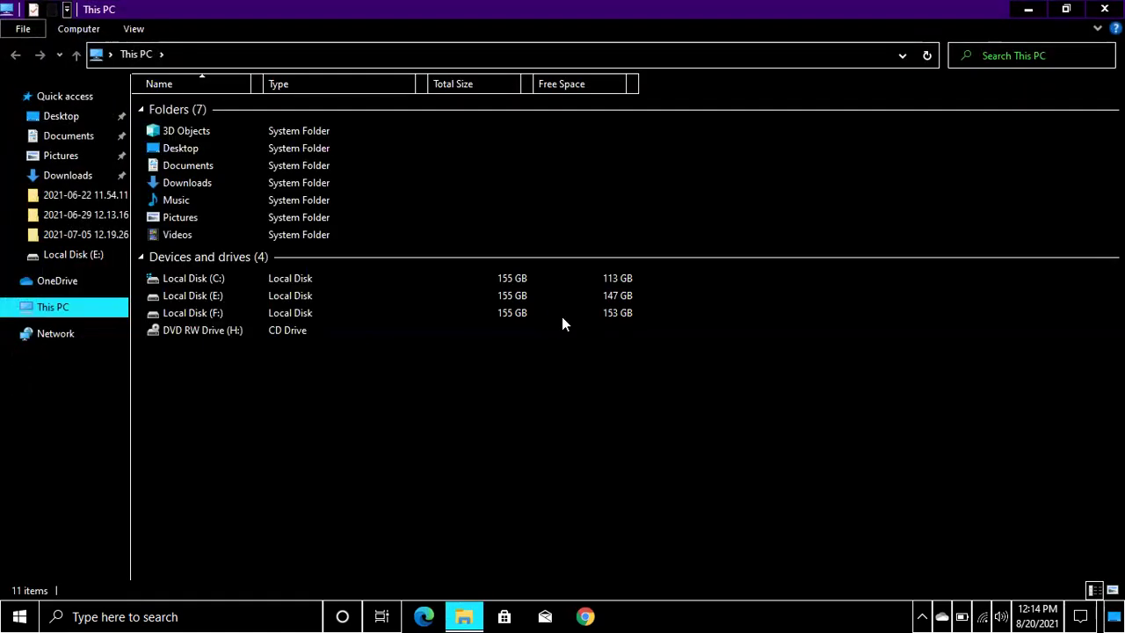
- Move the focus to the Desktop folder in This PC and deselect it so that no item is selected
key("alt+space")
key("Escape")
key("Down")
key("Up")
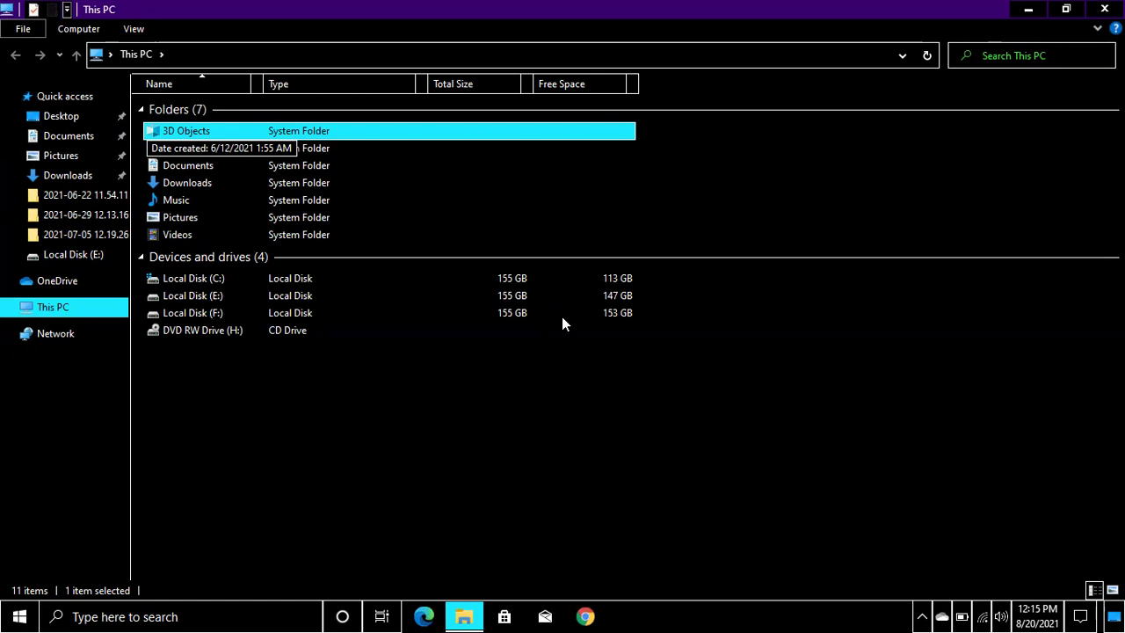
key("Down")
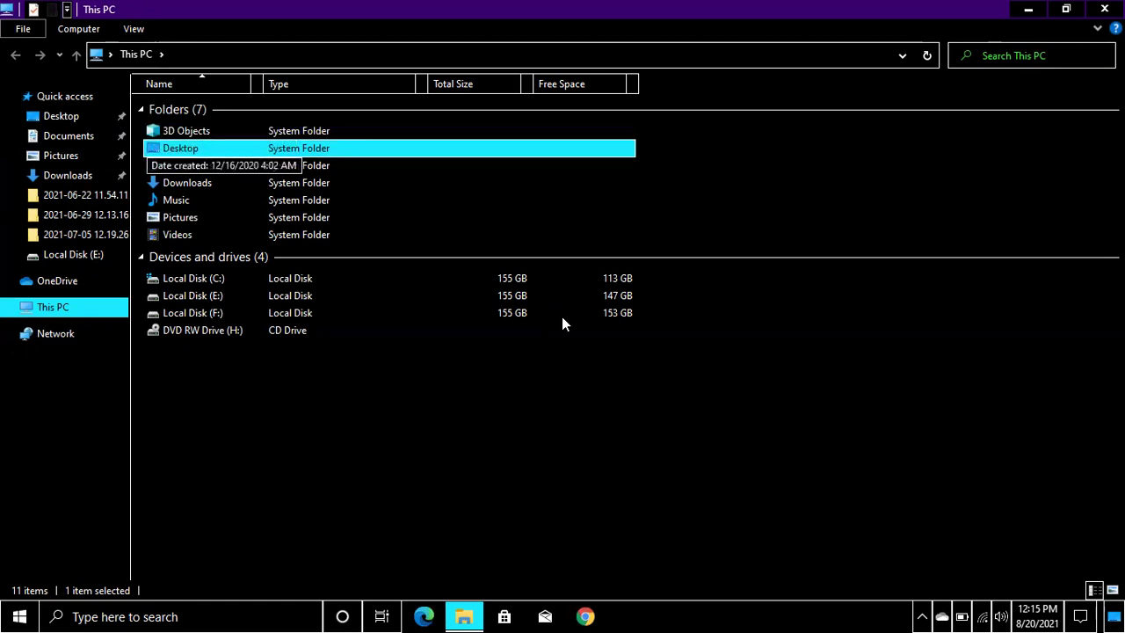
key("ctrl+space")
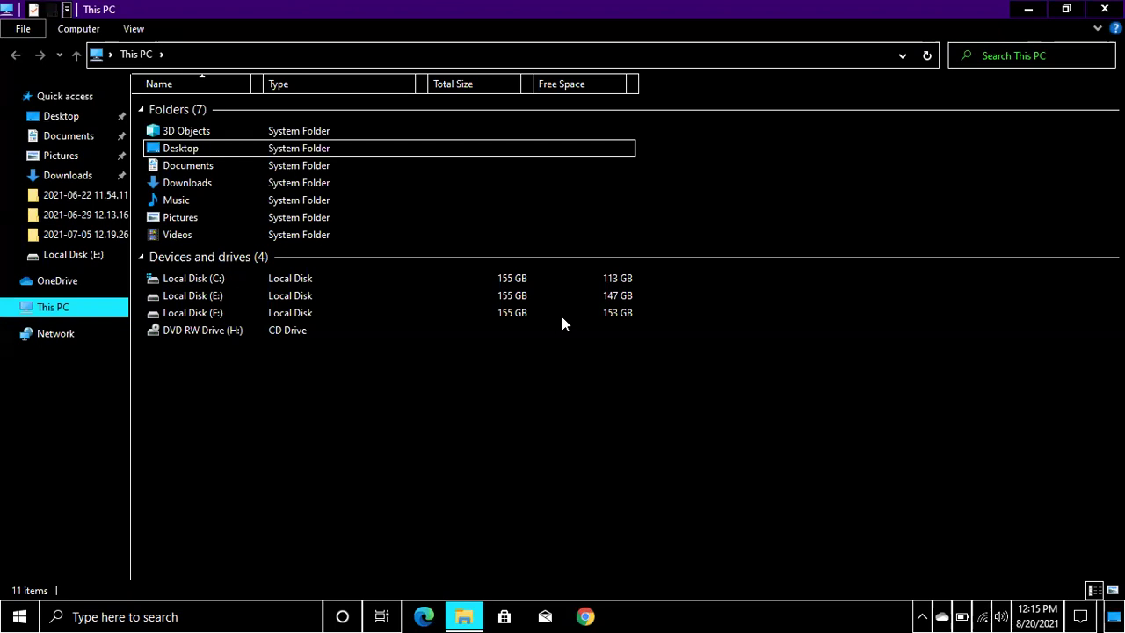
- Launch the Add Network Location wizard from the This PC window's background options
key("shift+F10")
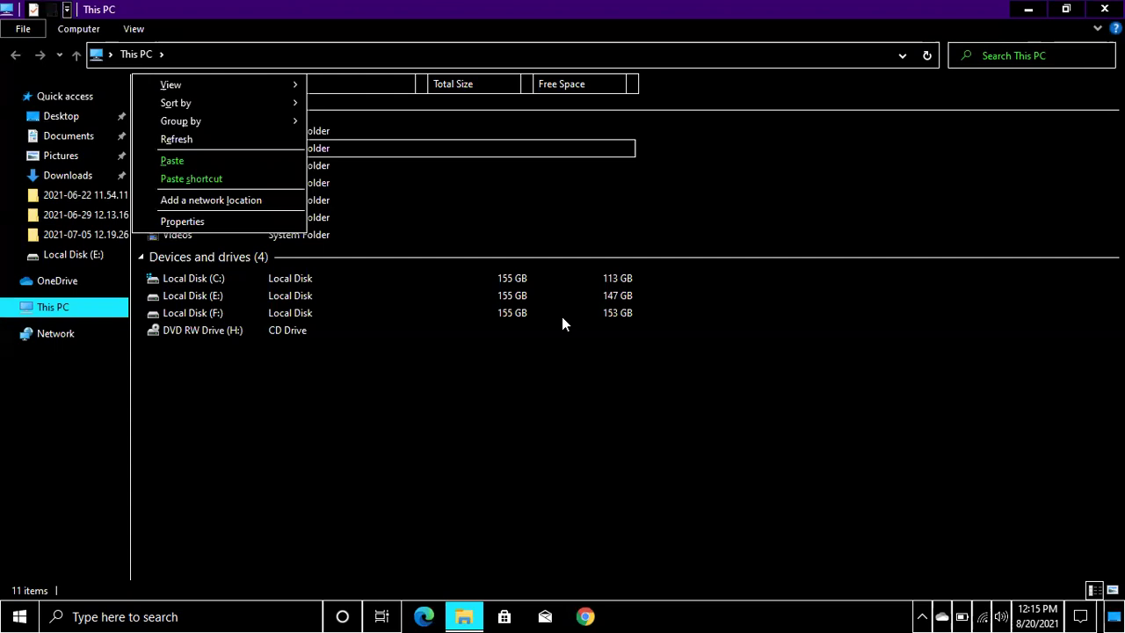
key("Down")
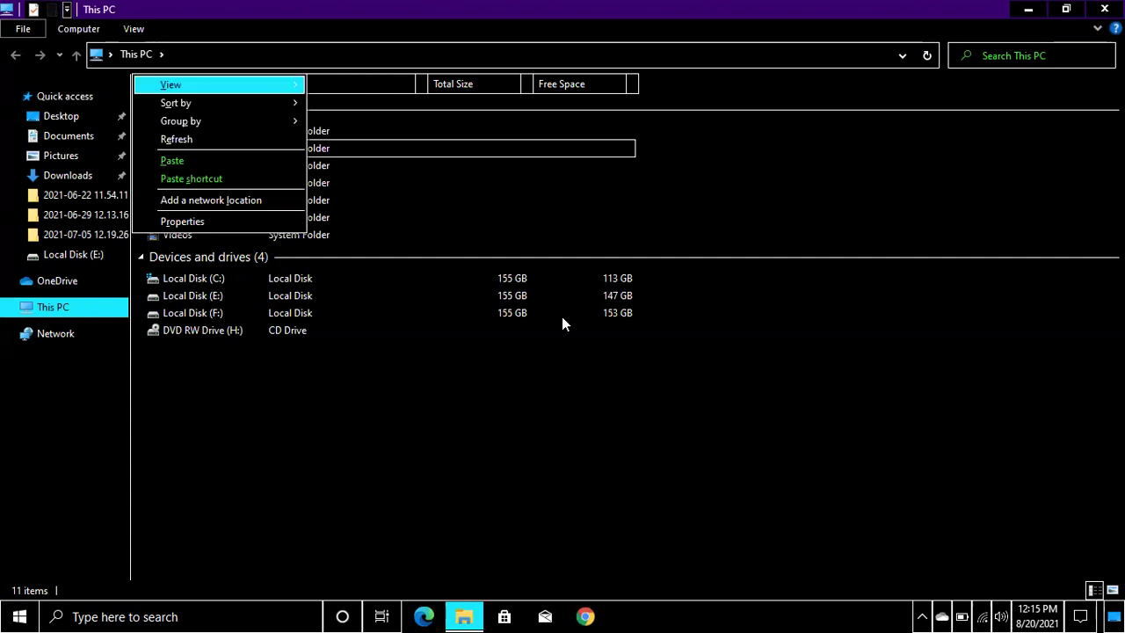
key("Down")
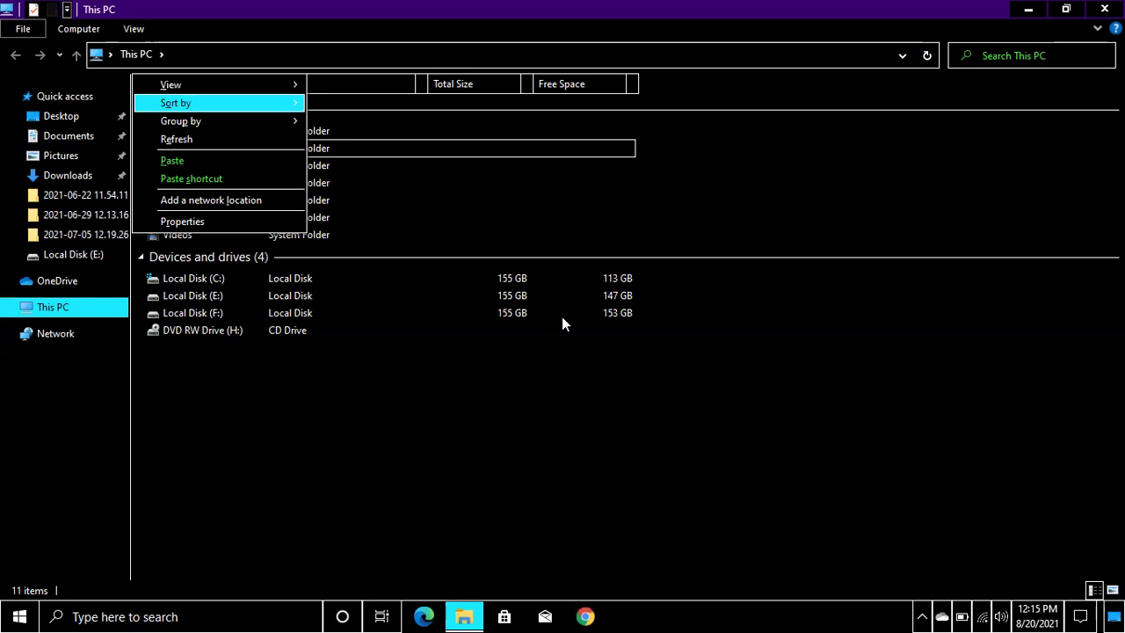
key("Down")
key("Down")
key("Down")
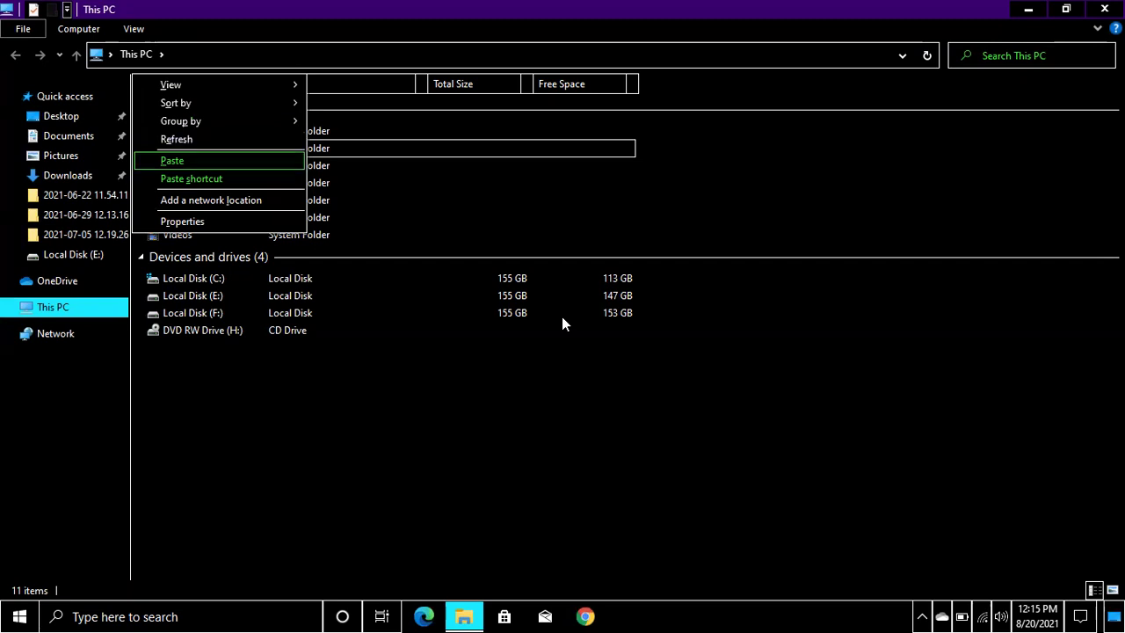
key("Down")
key("Down")
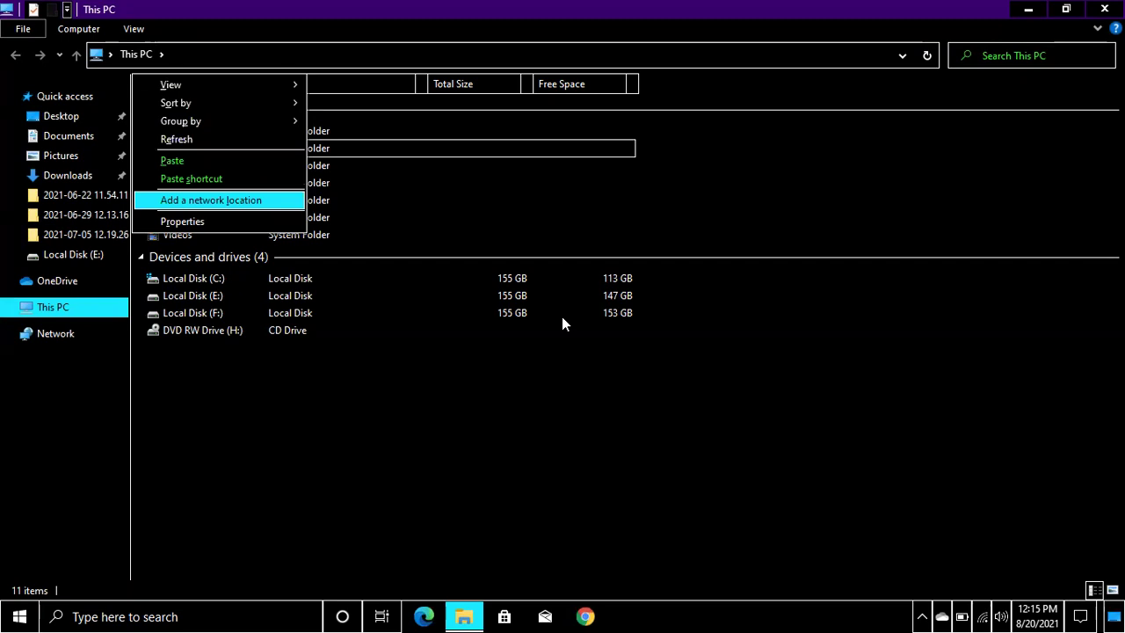
key("Return")
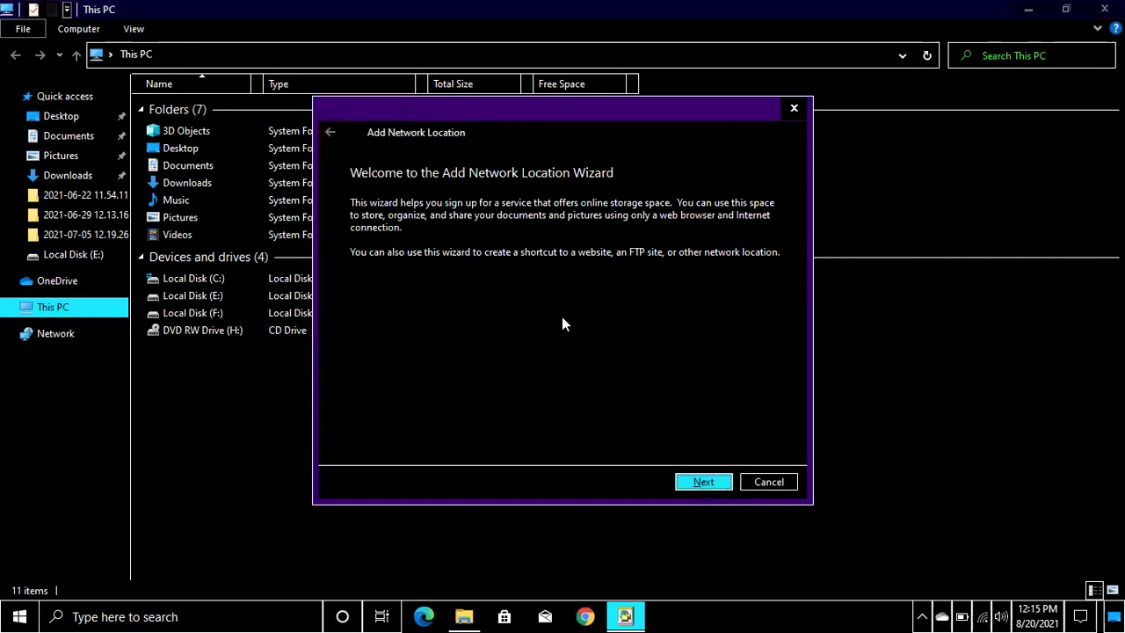
- Proceed past the wizard's welcome page and choose a custom network location
key("Tab")
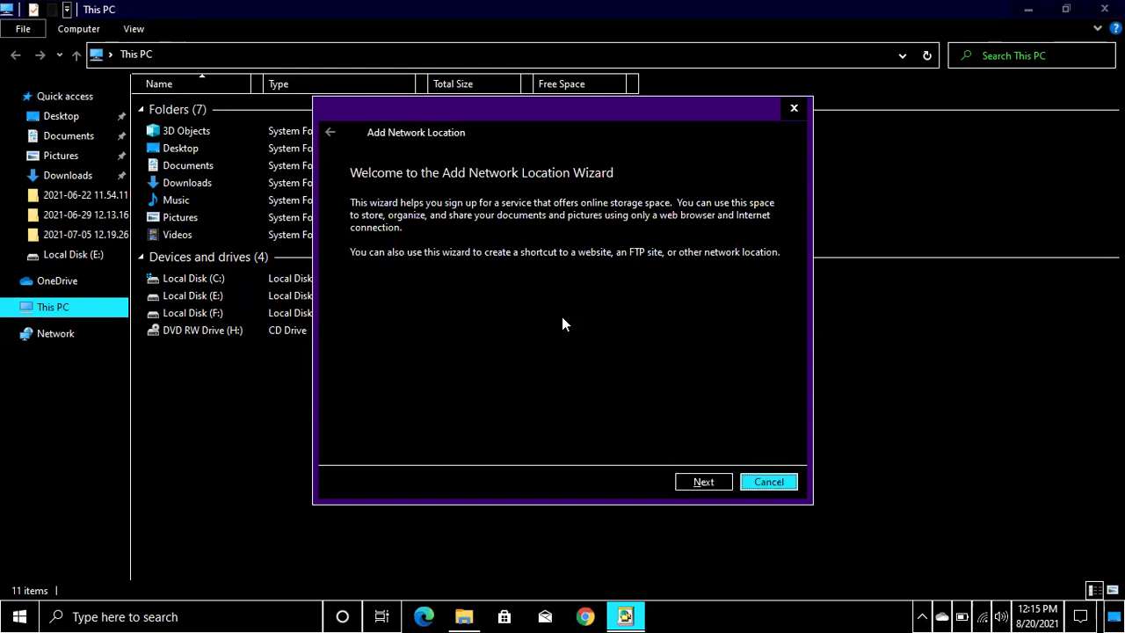
key("Tab")
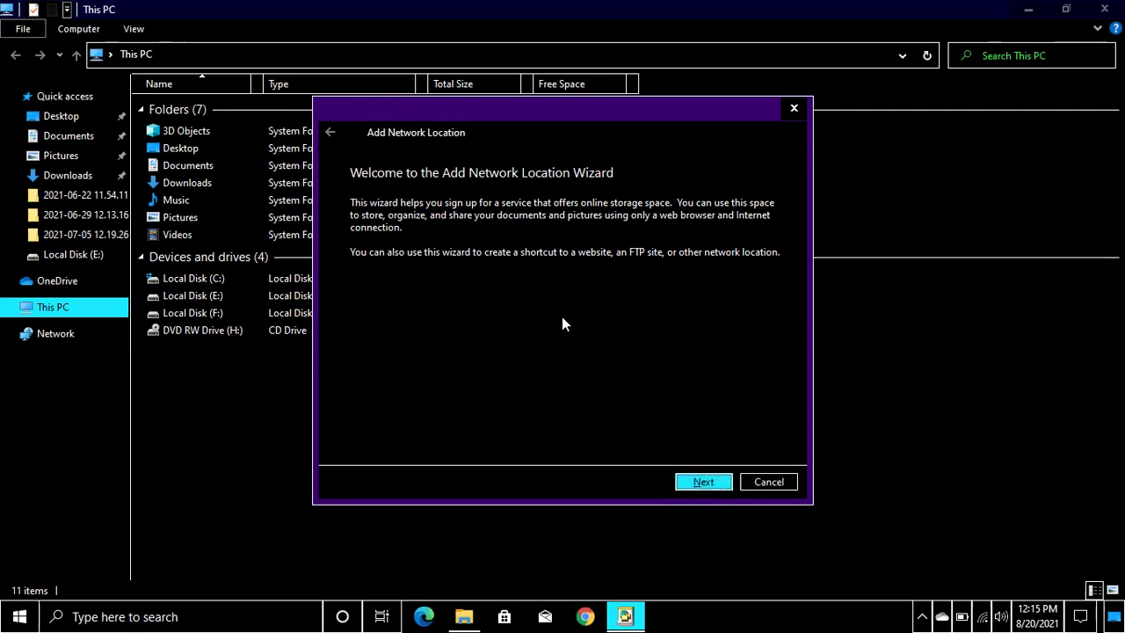
key("Return")
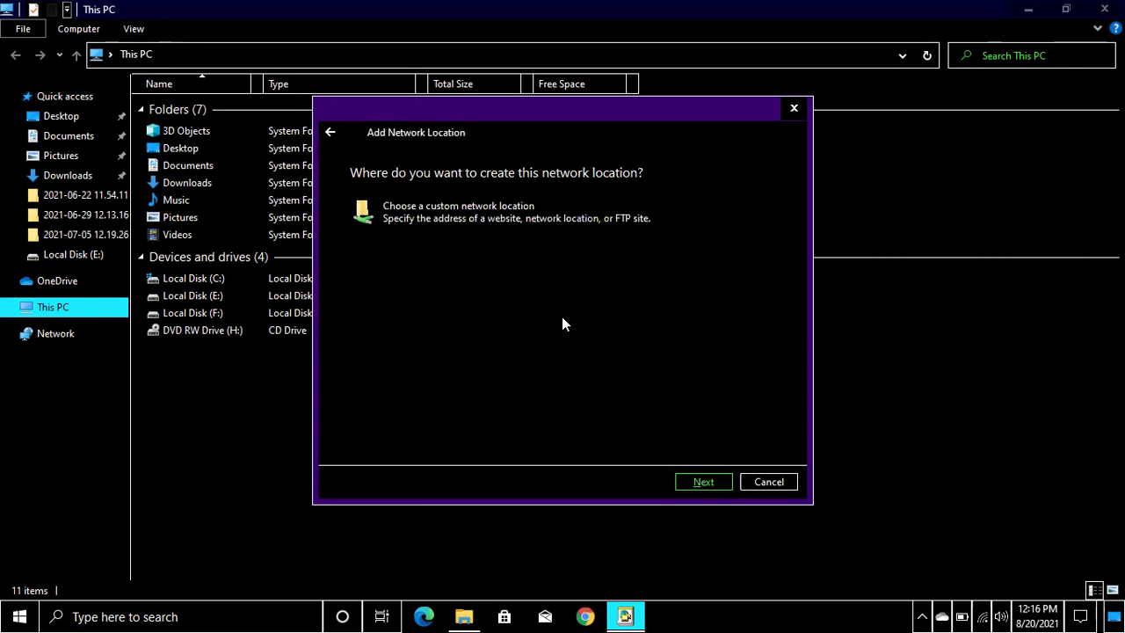
key("Down")
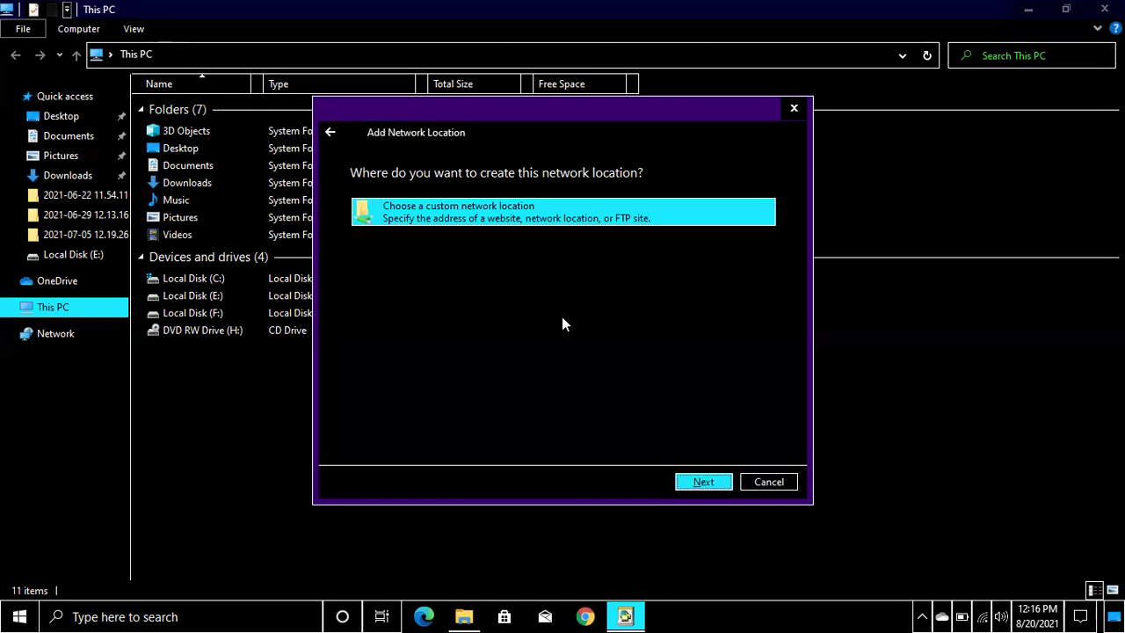
key("Return")
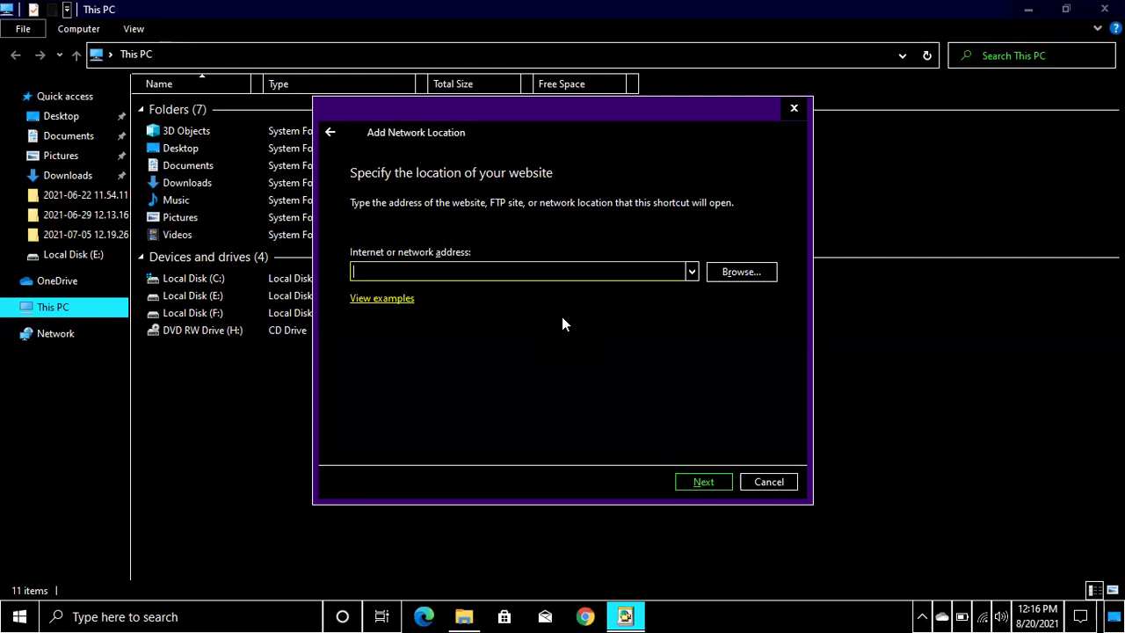
- Enter ftp://192.168.43.1:2221 as the internet or network address and continue to the logon page
type("ftp")
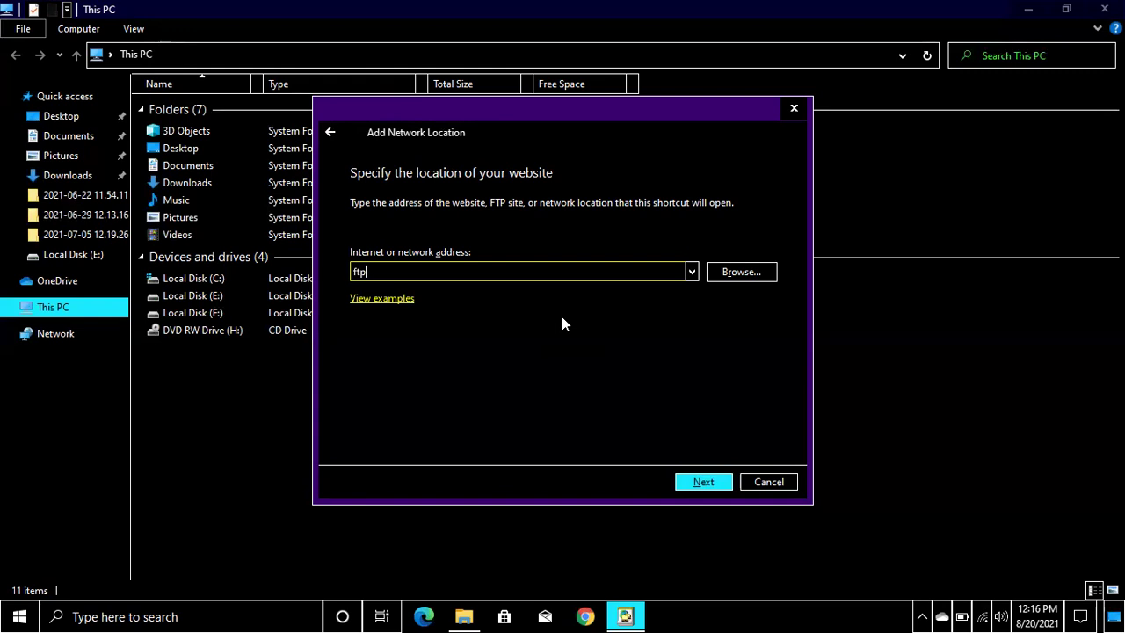
type("://192.168.43.1:221")
key("Tab")
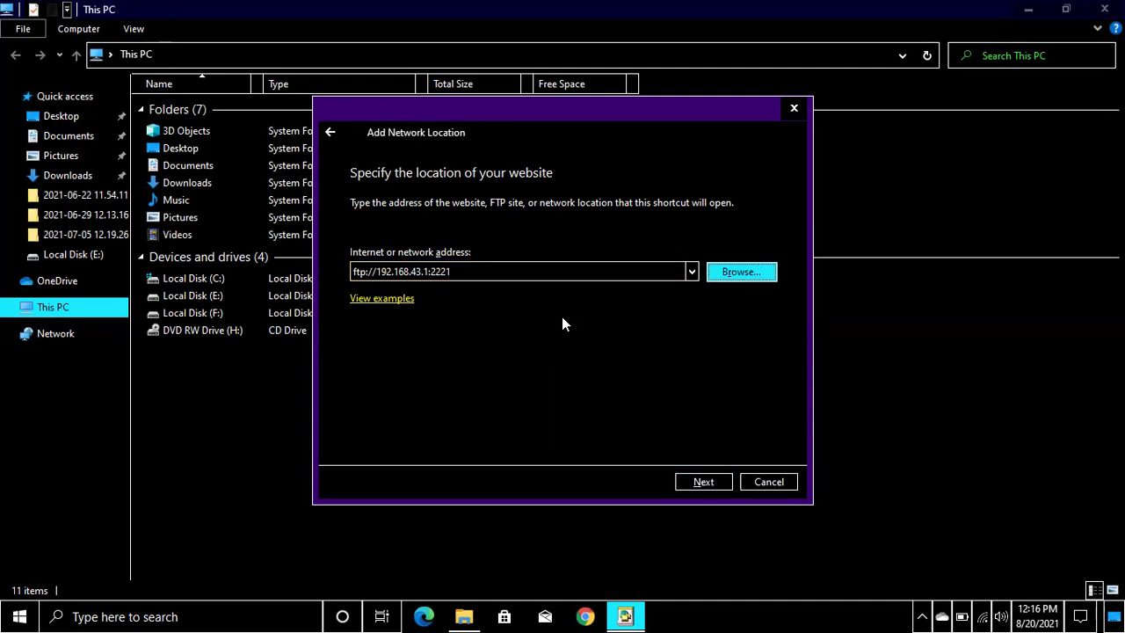
key("Tab")
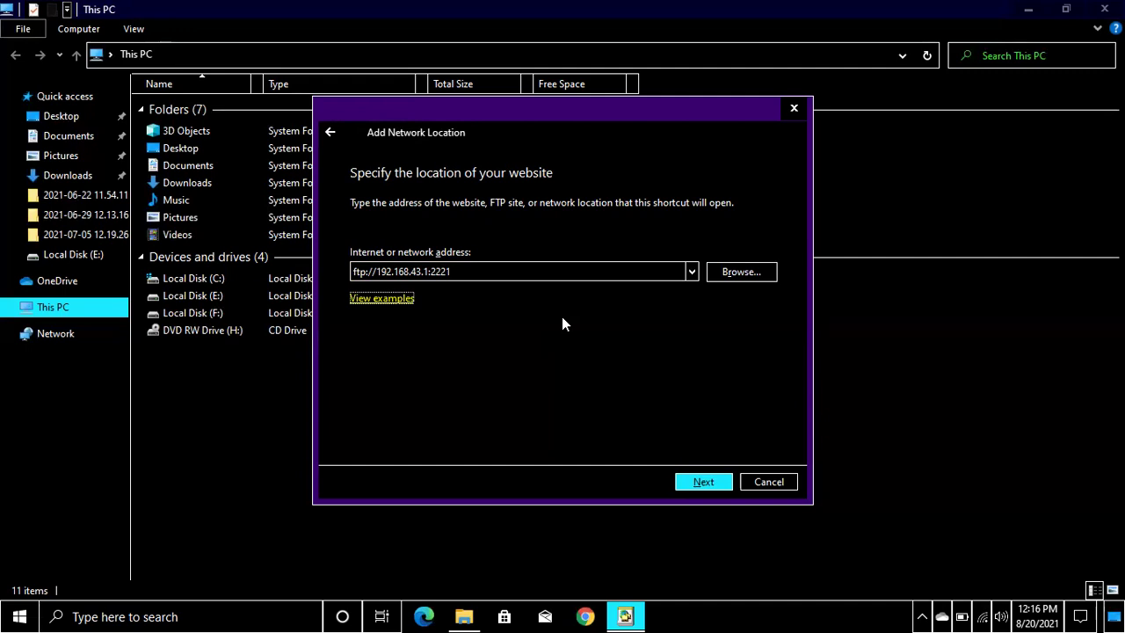
key("Tab")
key("Return")
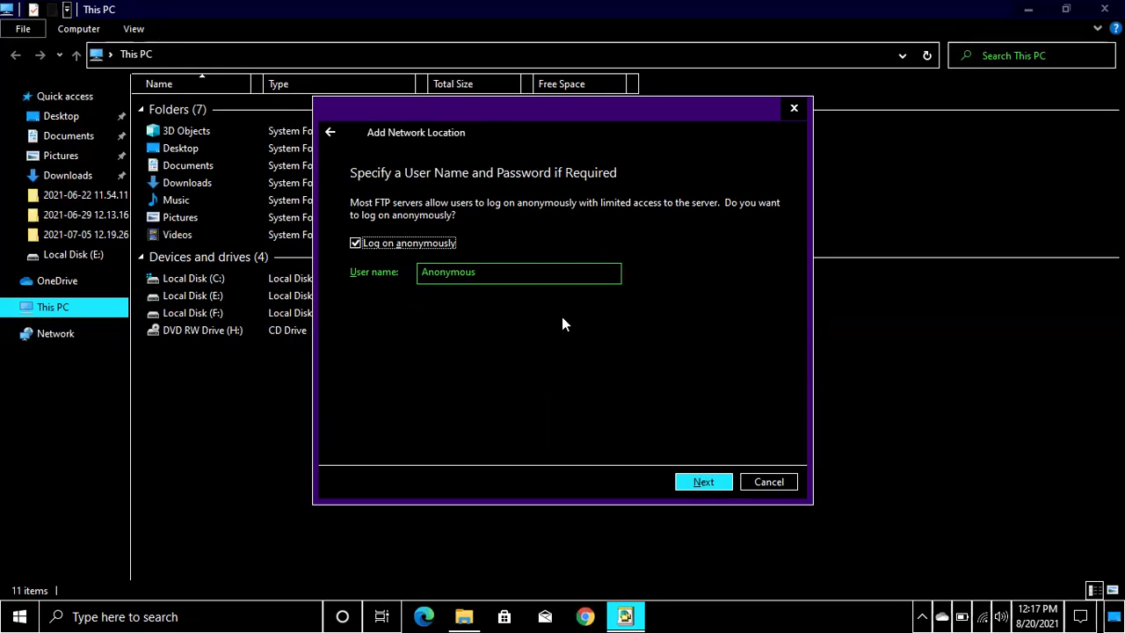
- Keep anonymous logon enabled for the FTP server and continue to the naming page
key("Tab")
key("Tab")
key("Tab")
key("Tab")
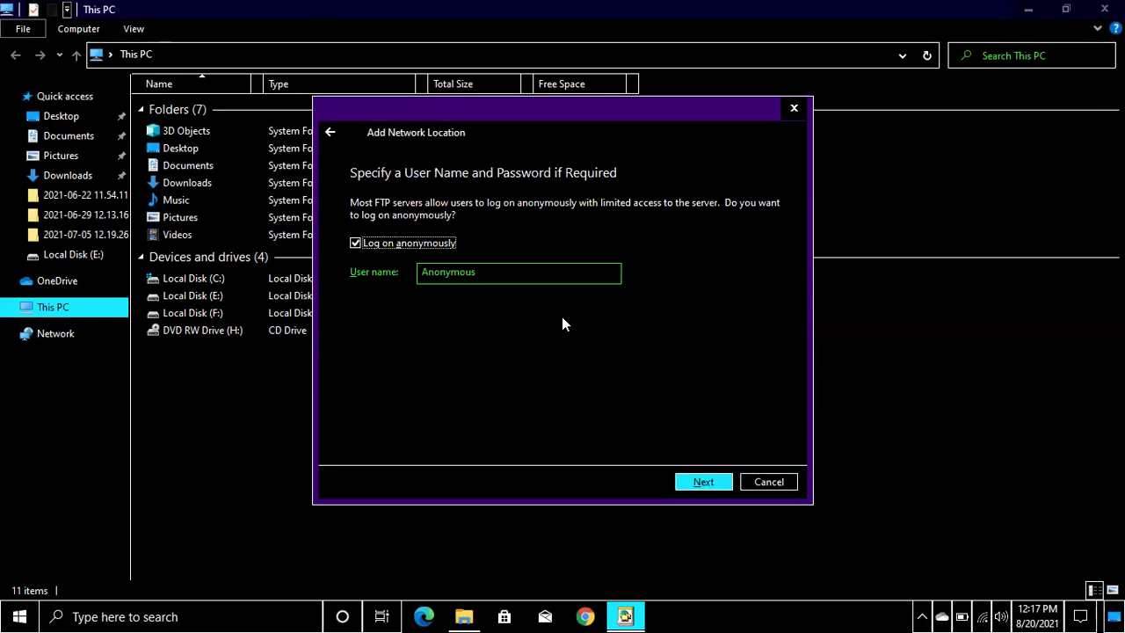
key("Tab")
key("Return")
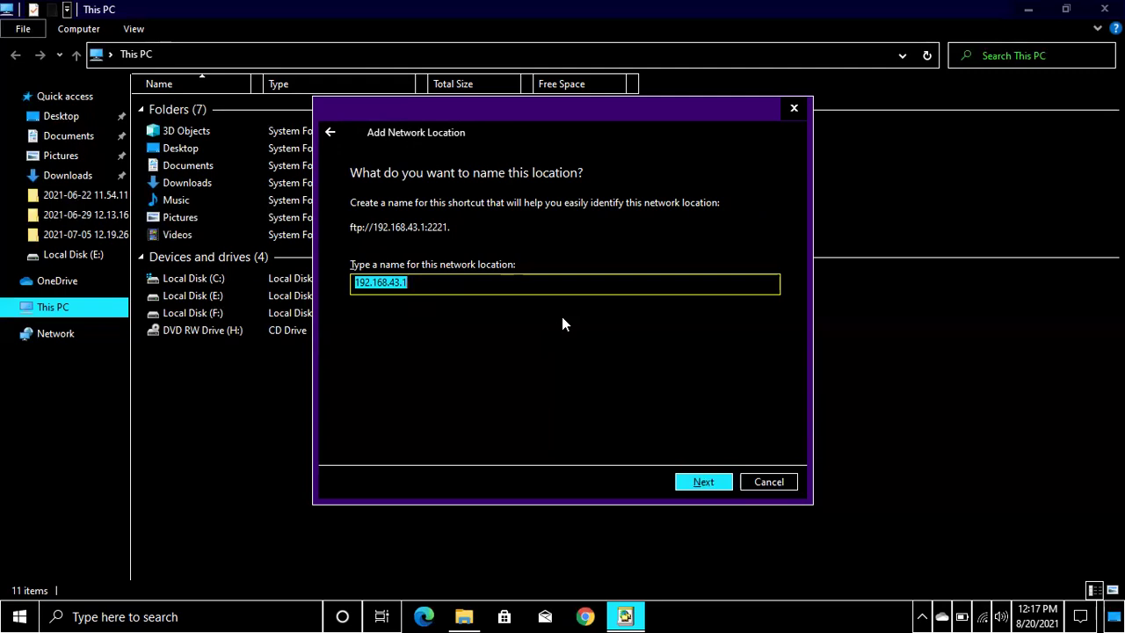
- Replace the suggested network location name with the owner's first name followed by "Moto" and continue
key("End")
key("BackSpace")
key("BackSpace")
key("BackSpace")
key("BackSpace")
key("BackSpace")
key("BackSpace")
key("BackSpace")
key("BackSpace")
key("BackSpace")
key("BackSpace")
key("BackSpace")
key("BackSpace")
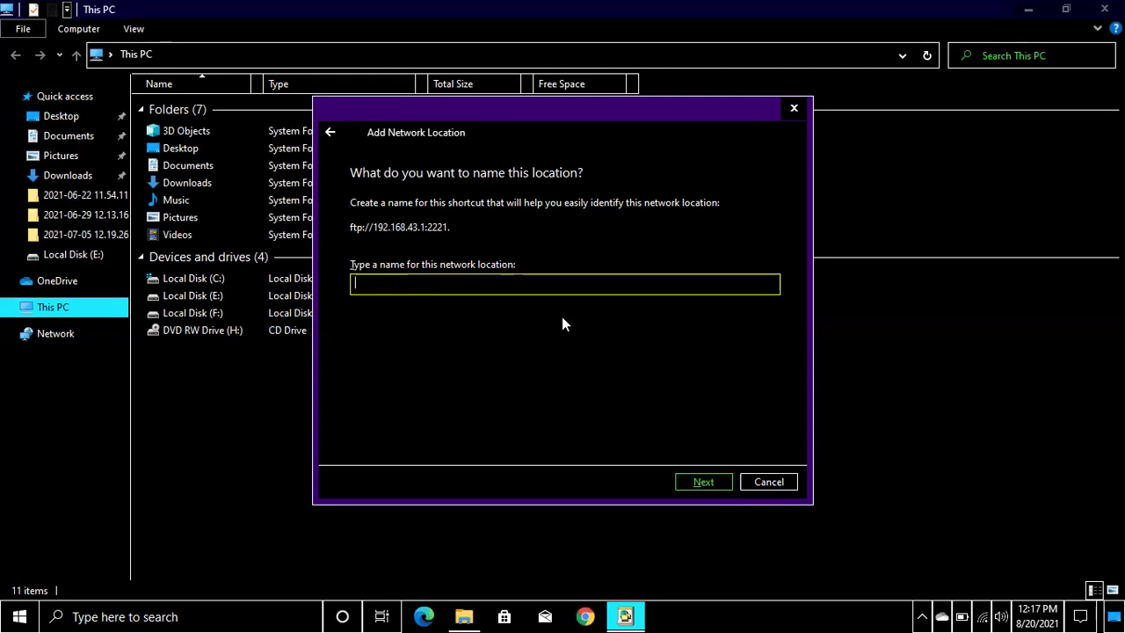
type("MohanMoto")
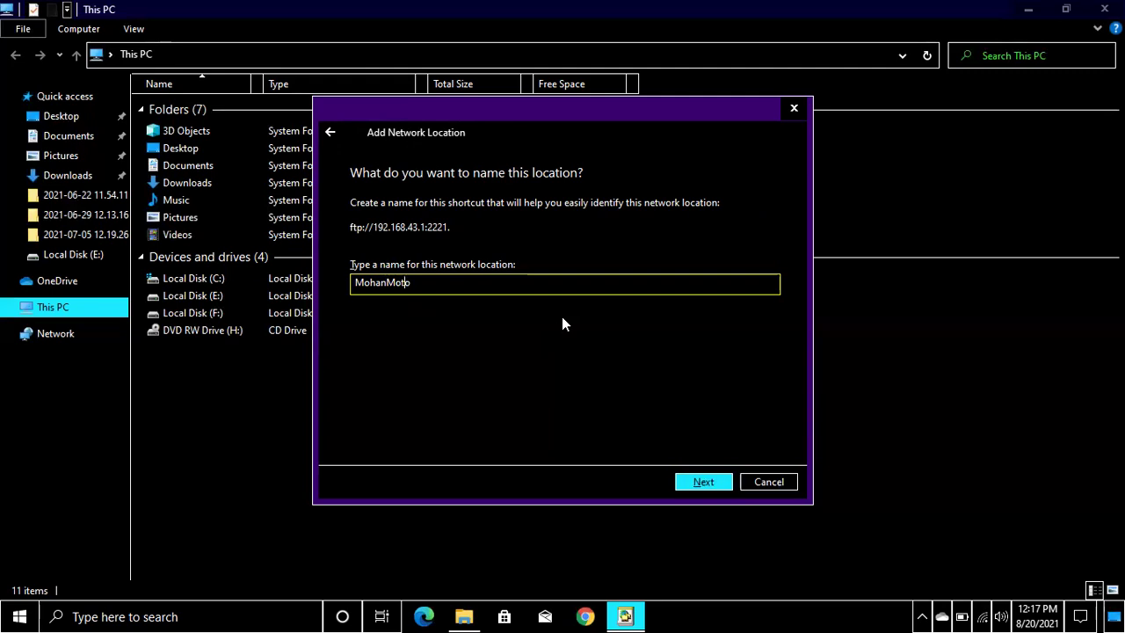
key("Tab")
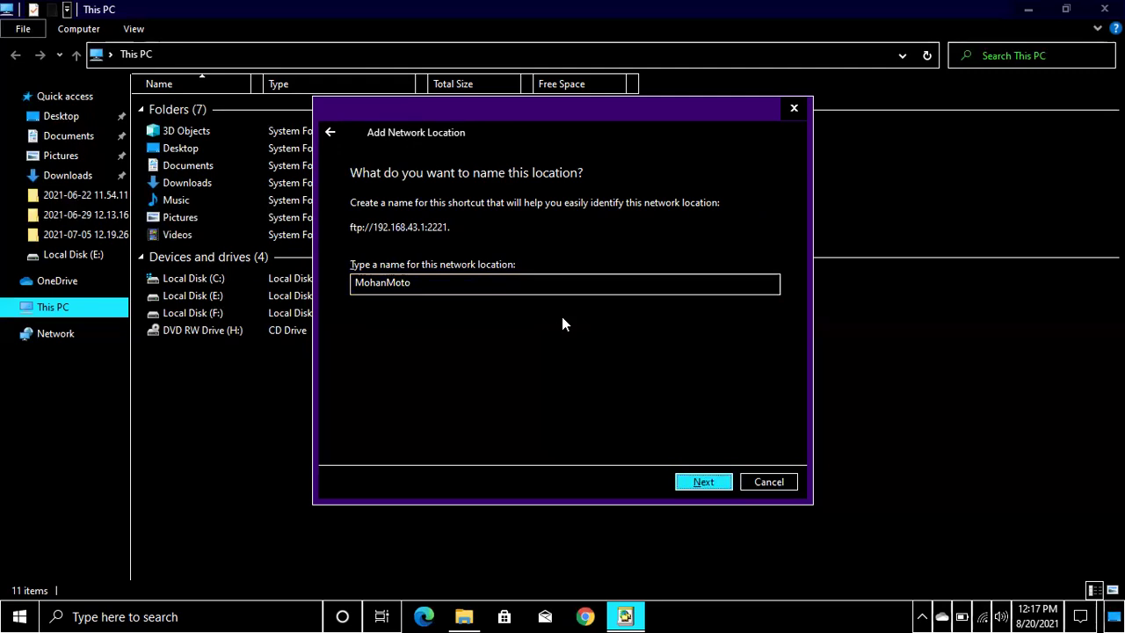
key("Return")
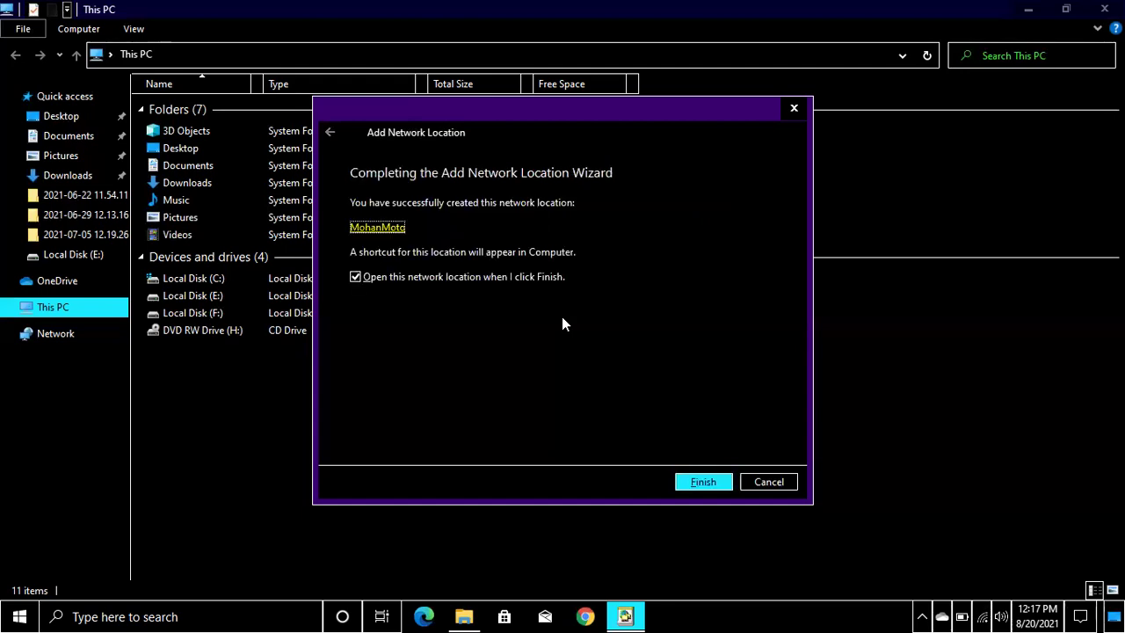
- Finish the wizard with the option to open the new network location kept on
key("Tab")
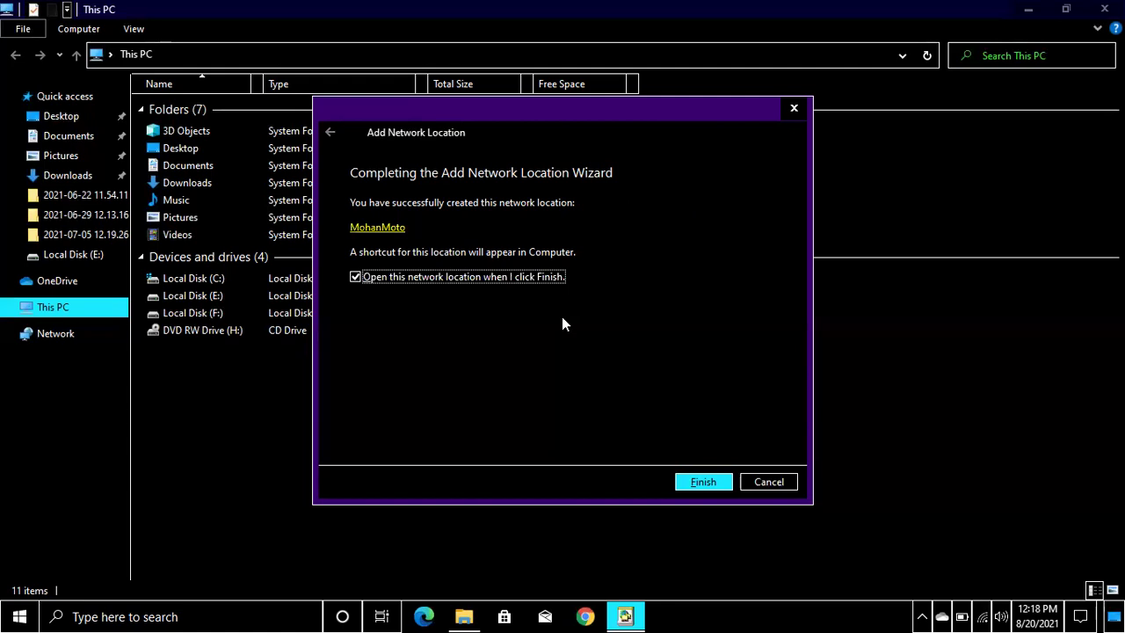
key("Tab")
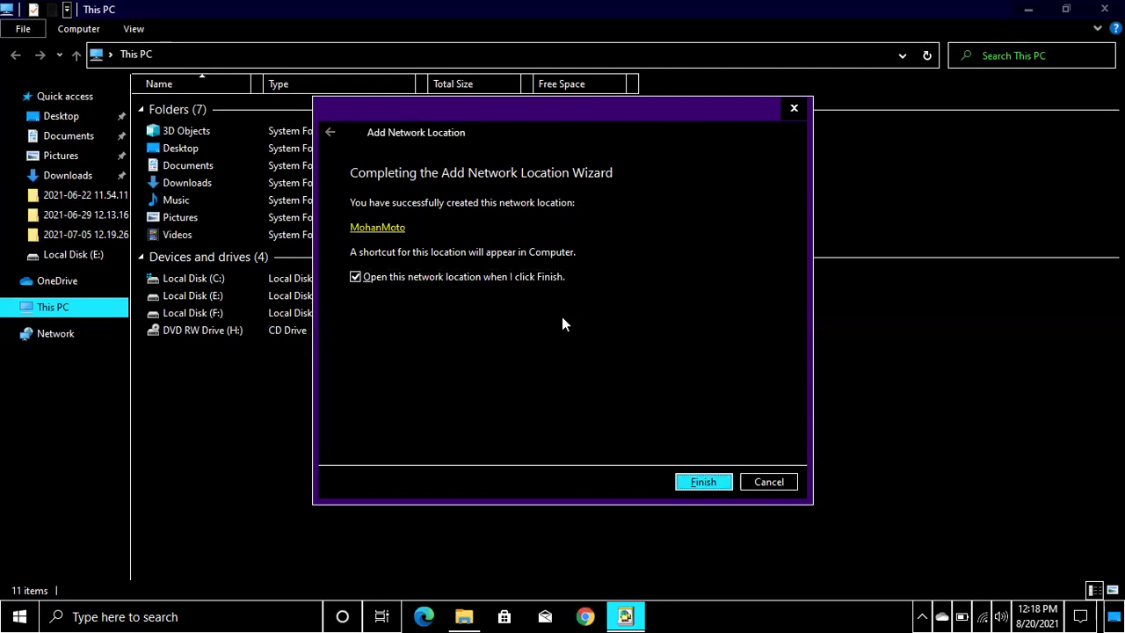
key("Return")
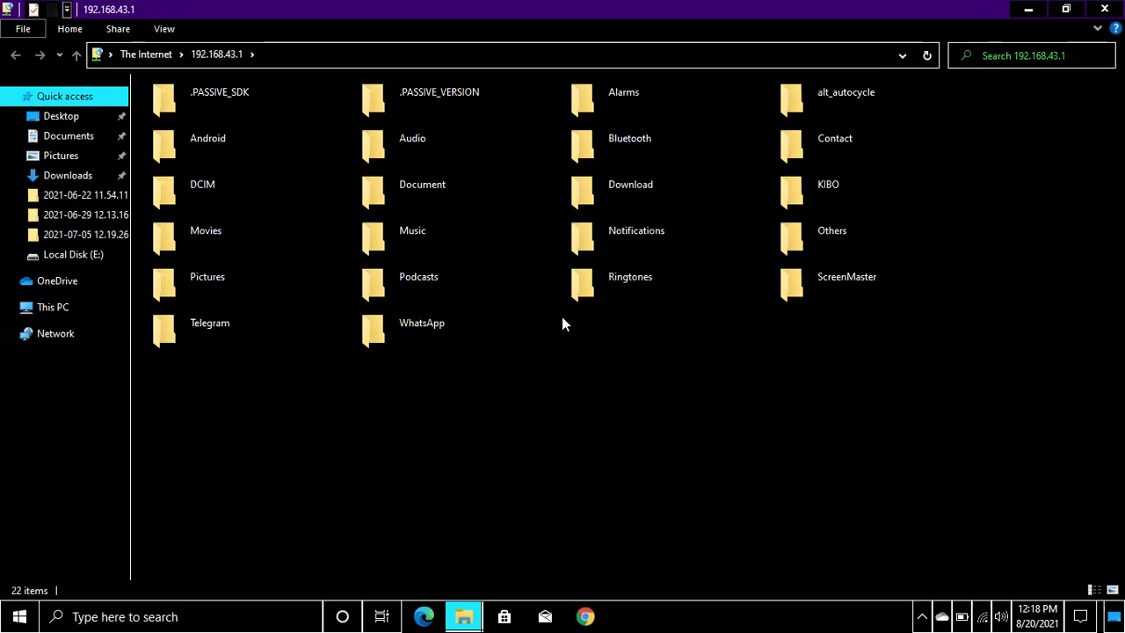
- Open the WhatsApp folder from the phone's root folder listing
key("Down")
key("Down")
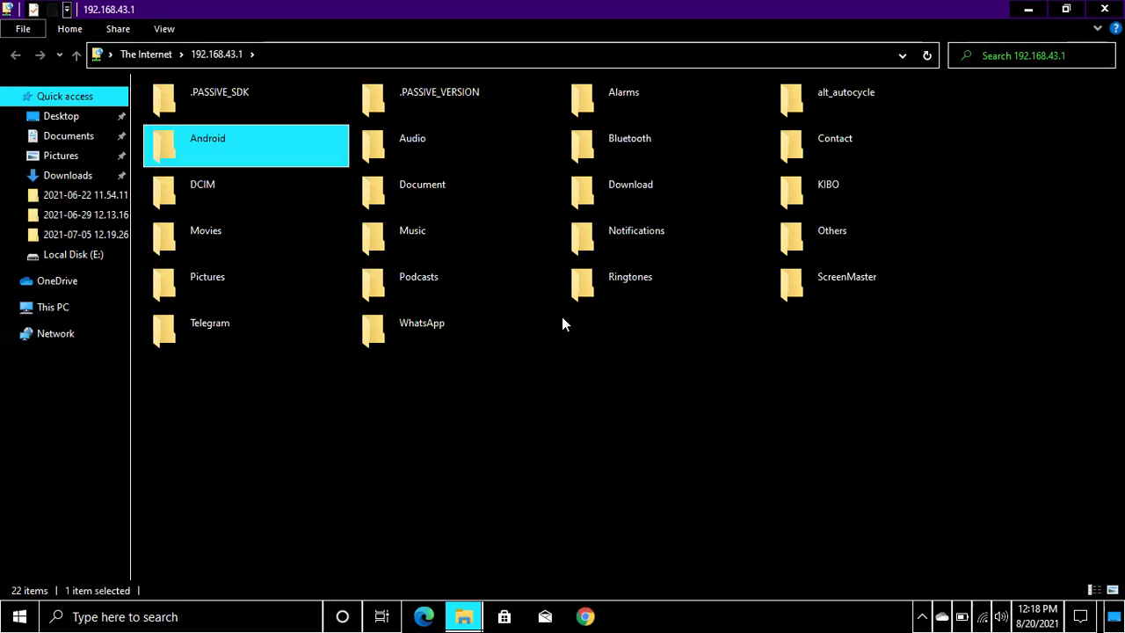
key("Down")
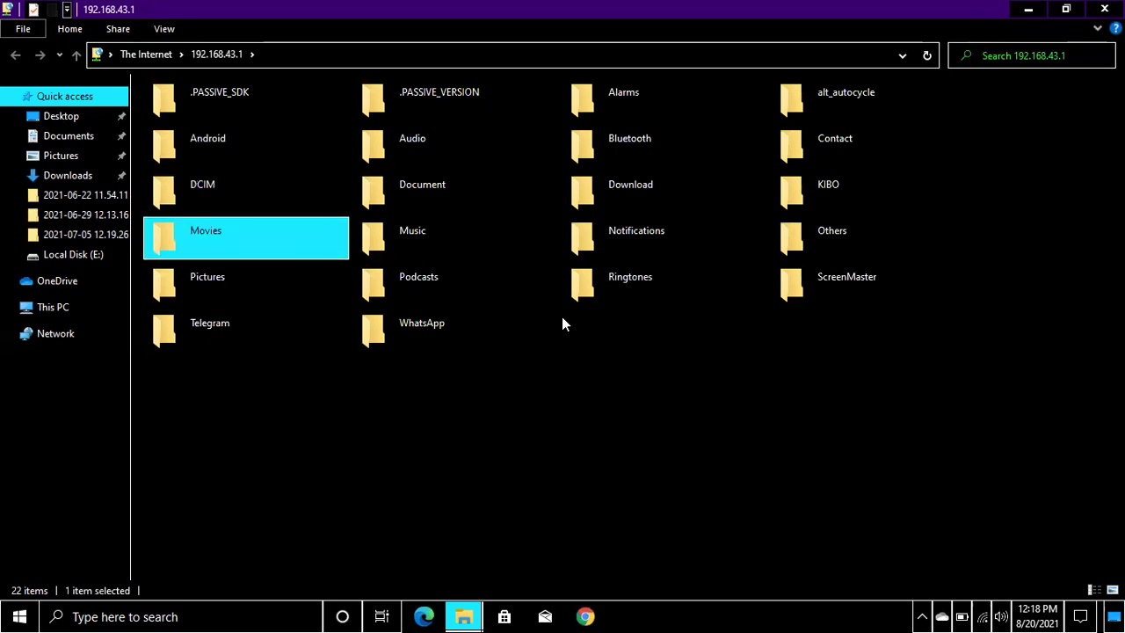
key("End")
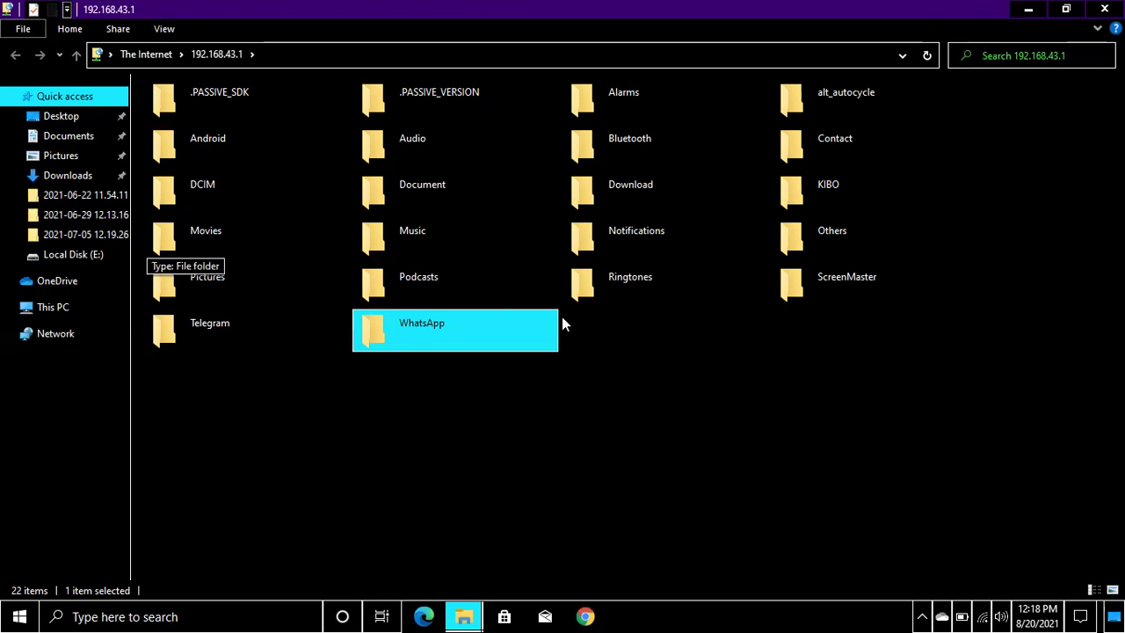
key("Up")
key("Down")
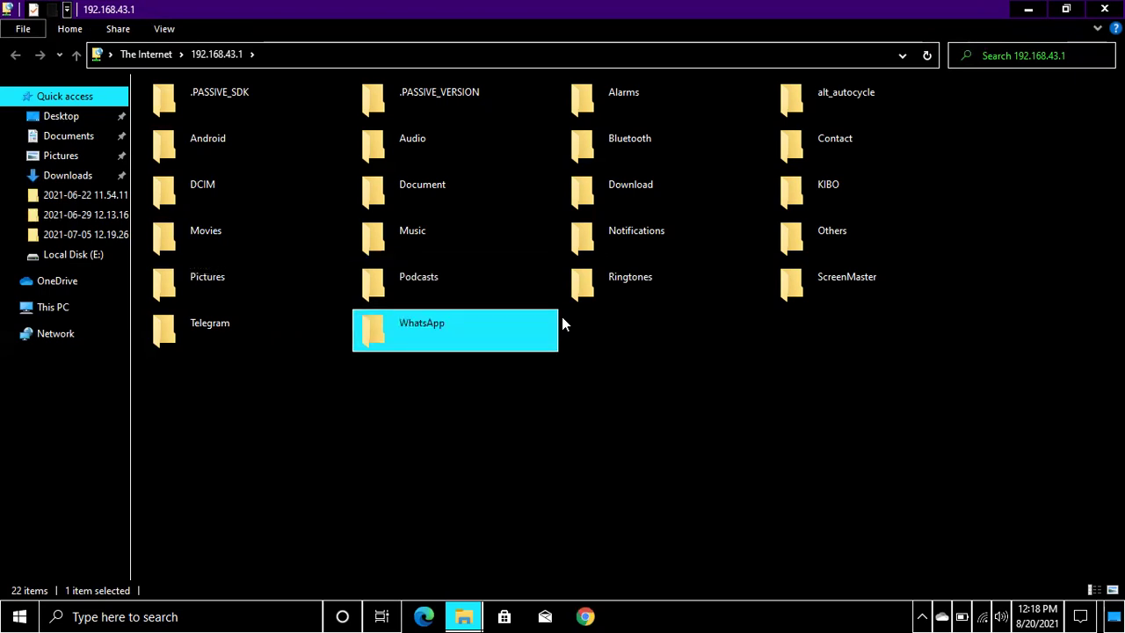
key("Return")
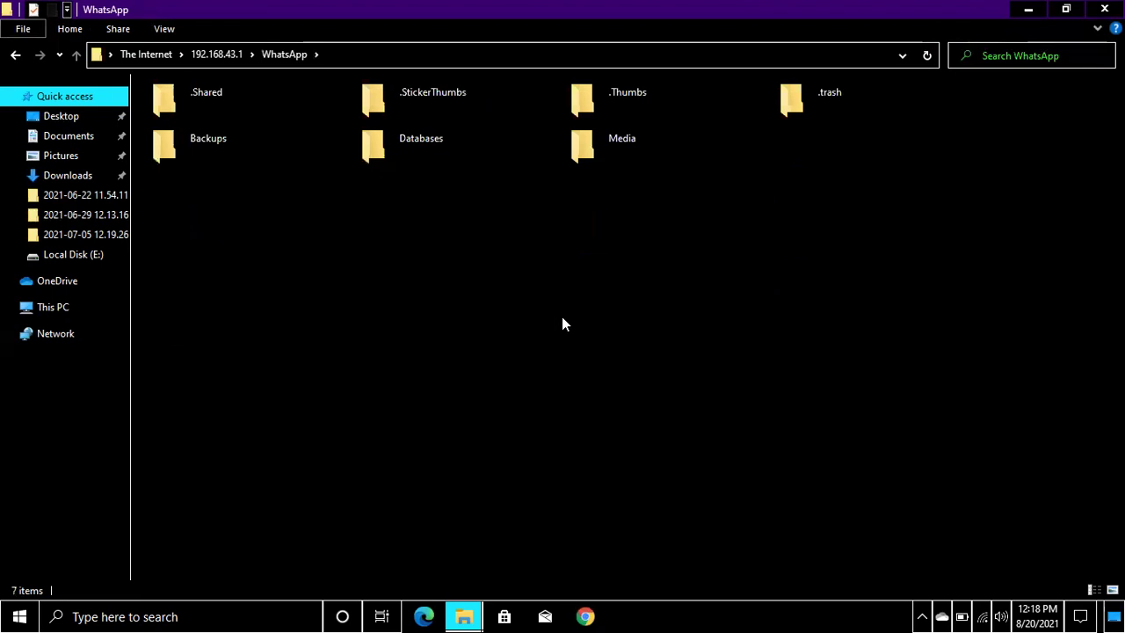
- Open the Media folder inside the phone's WhatsApp folder
key("Down")
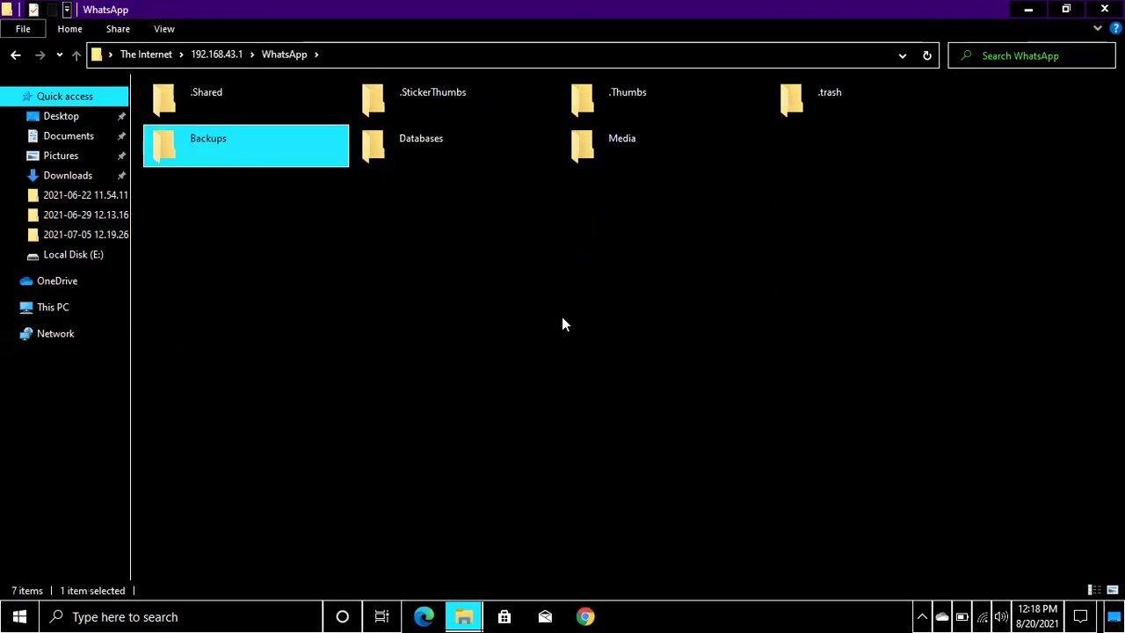
key("Right")
key("Right")
key("Return")
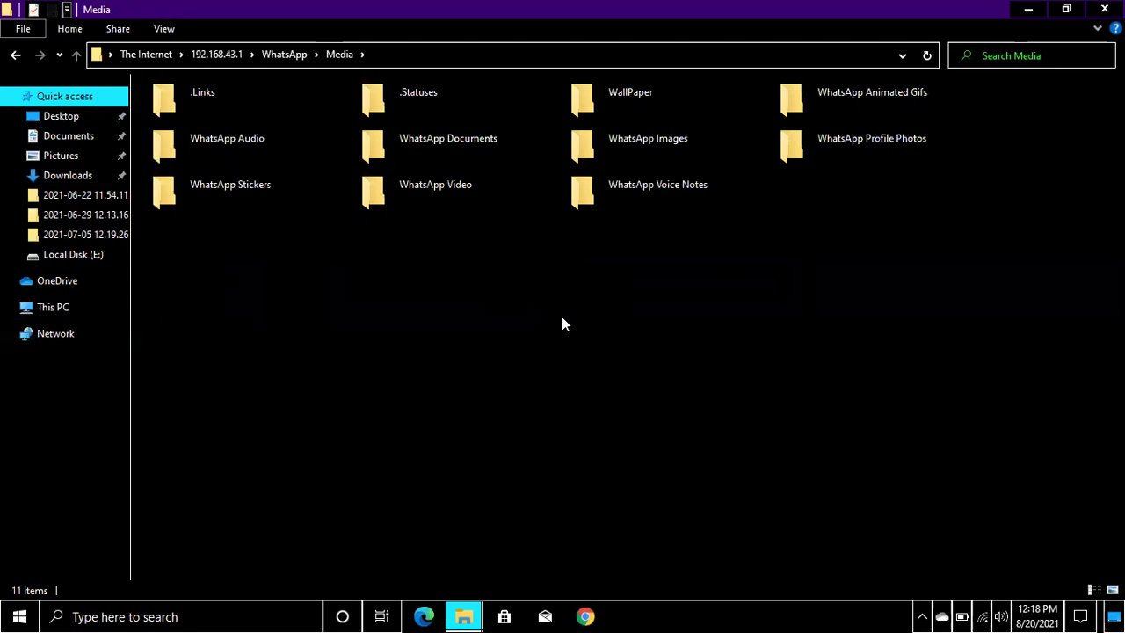
- Bring up This PC in a new window, close back to the desktop, and reopen This PC from its desktop shortcut
key("super+e")
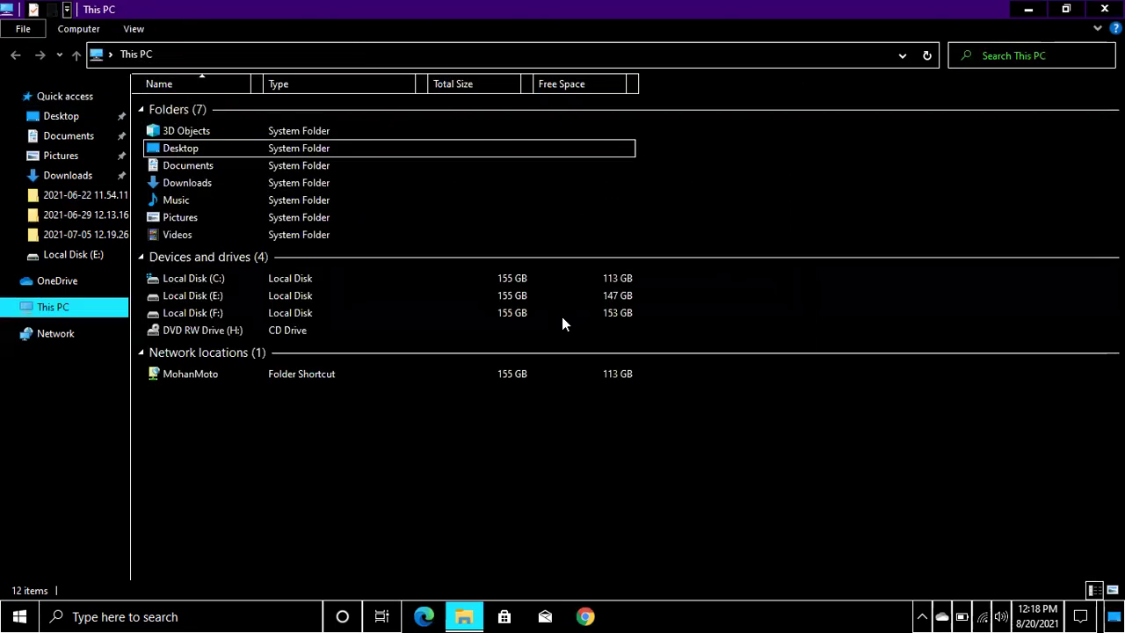
key("alt+F4")
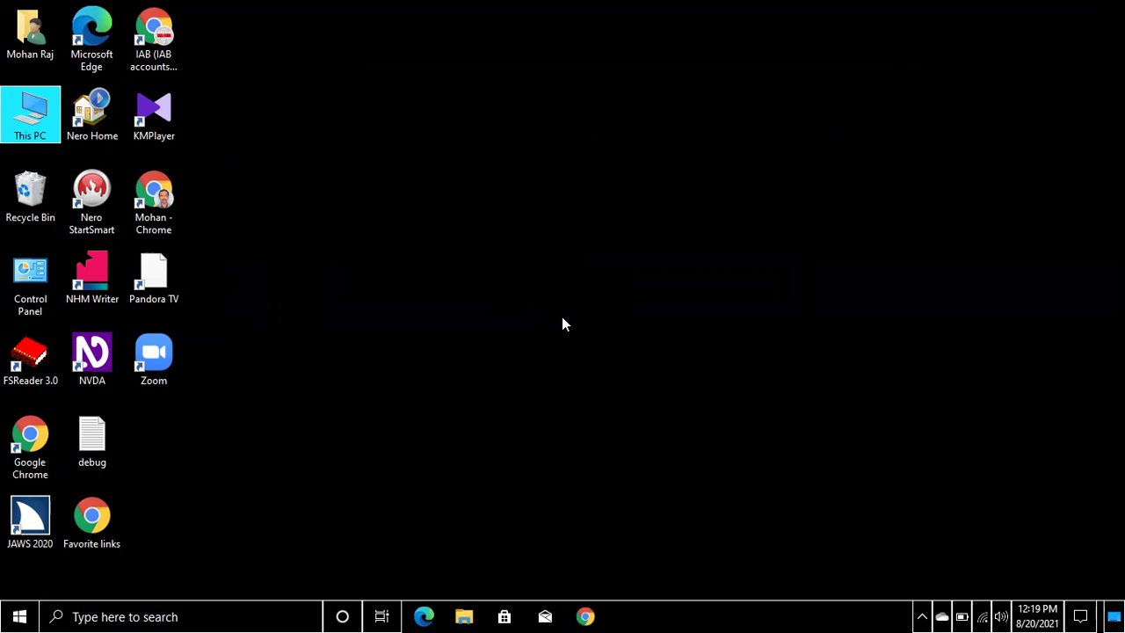
key("Down")
key("Home")
key("Down")
key("Return")
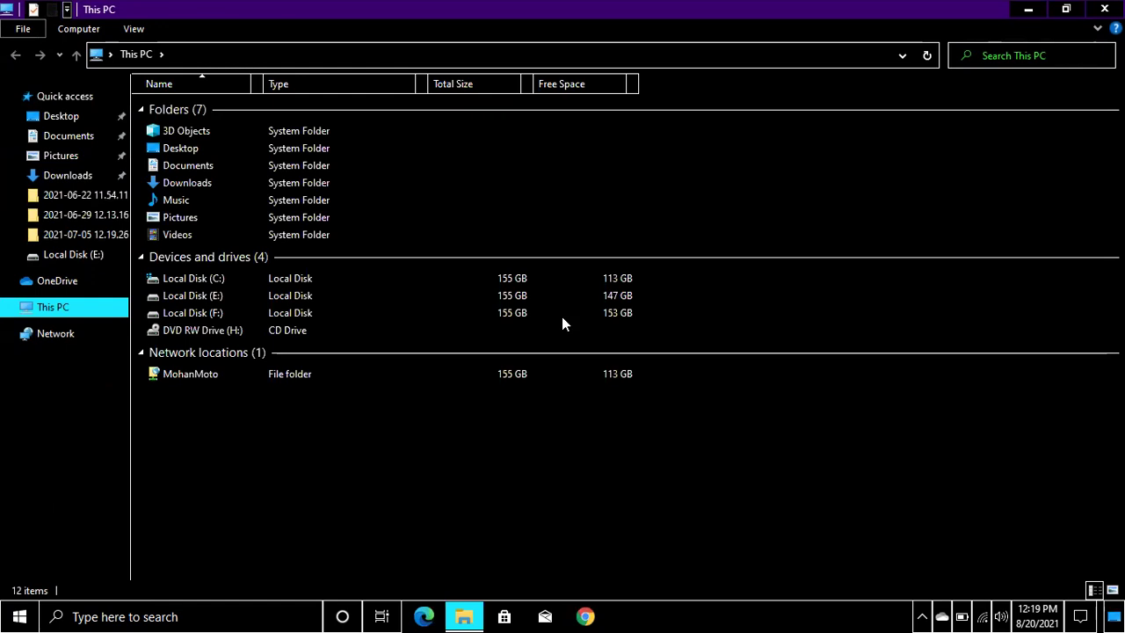
- Open the phone's saved location under Network locations in This PC
key("m")
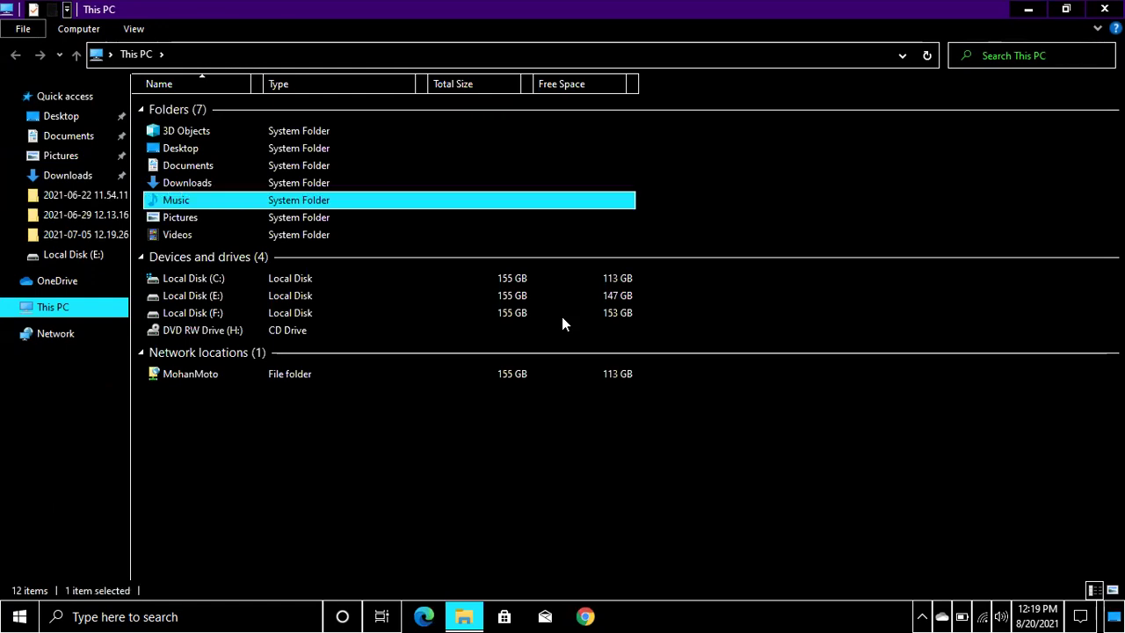
key("m")
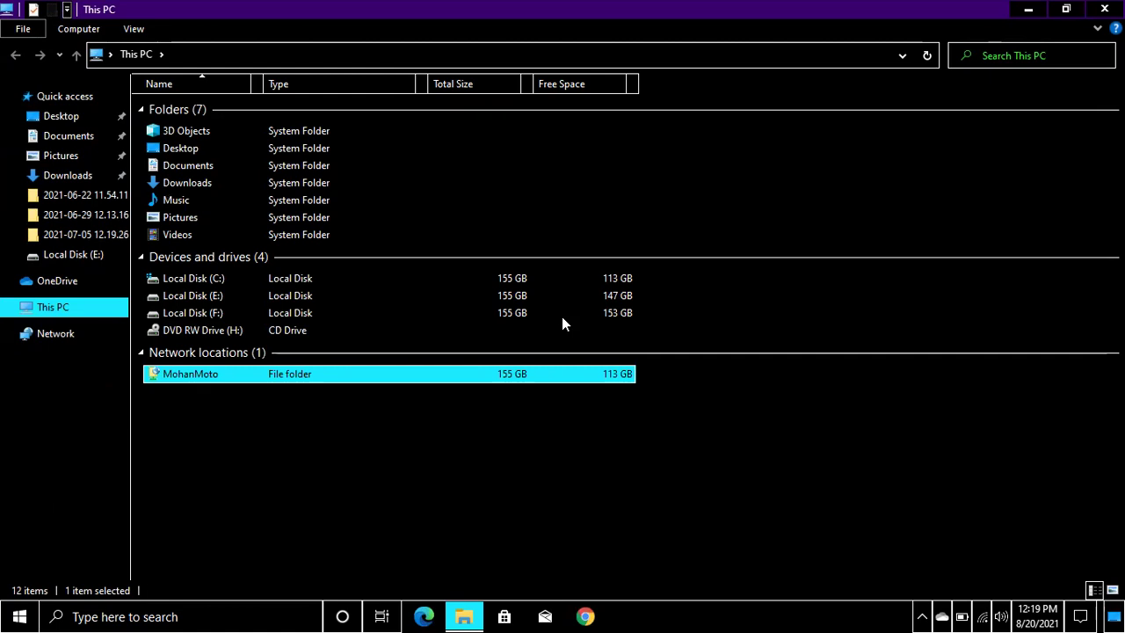
key("Return")
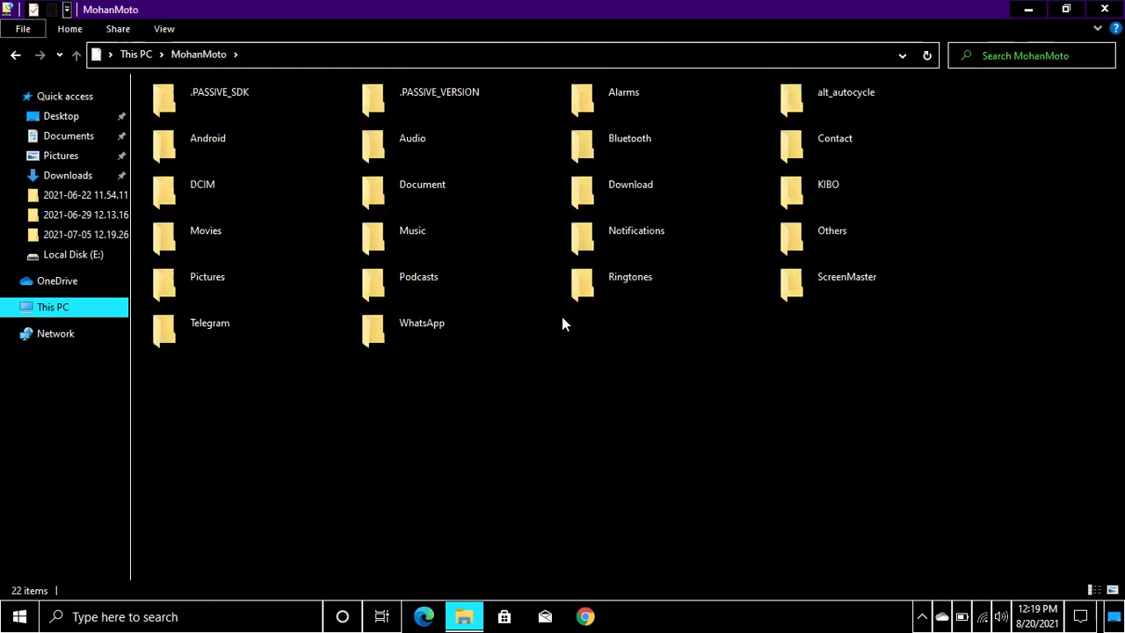
- Look through the phone's folders from Podcasts to WhatsApp and close the window
left_click(563, 324)
key("Up")
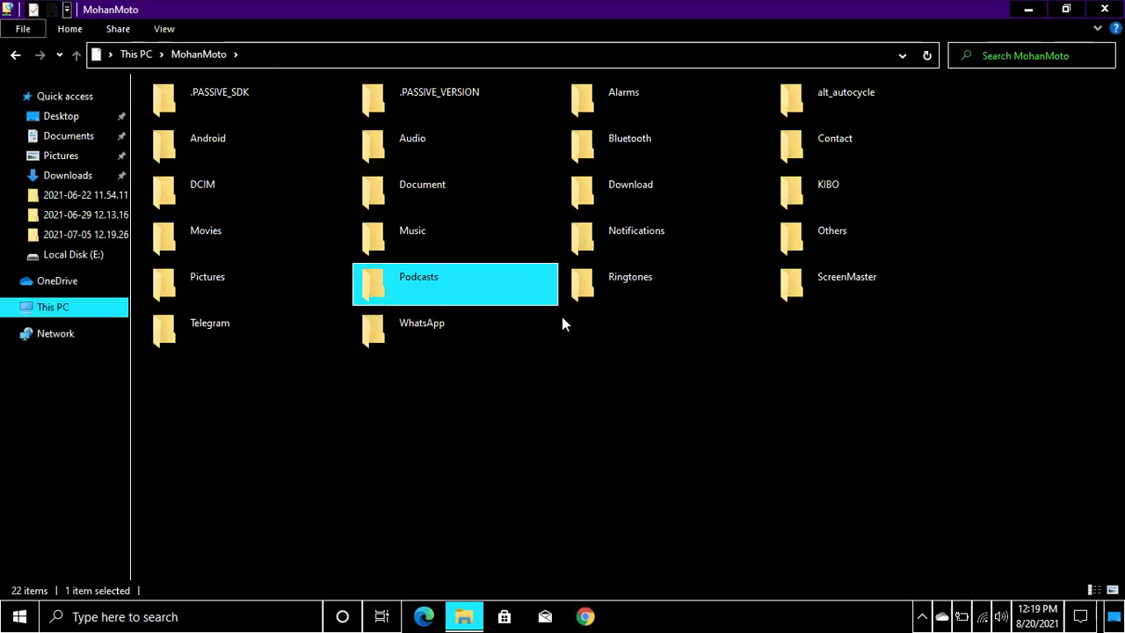
key("Up")
key("Down")
key("Down")
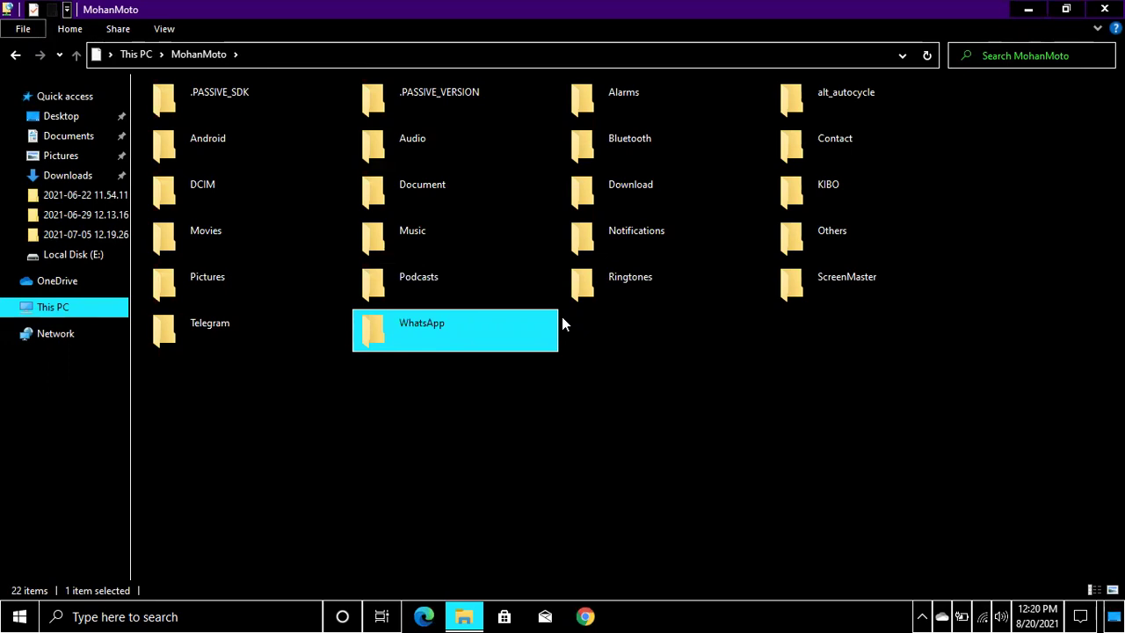
key("alt+F4")
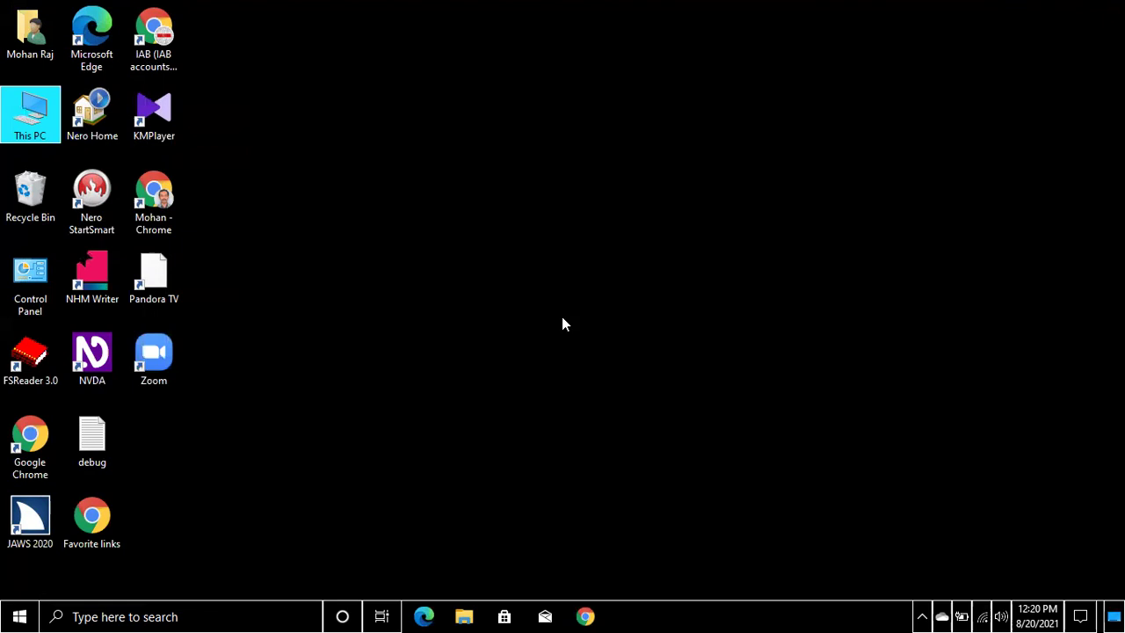
- Reopen the phone's network location through This PC on the desktop, view its folders, and close the window
key("Up")
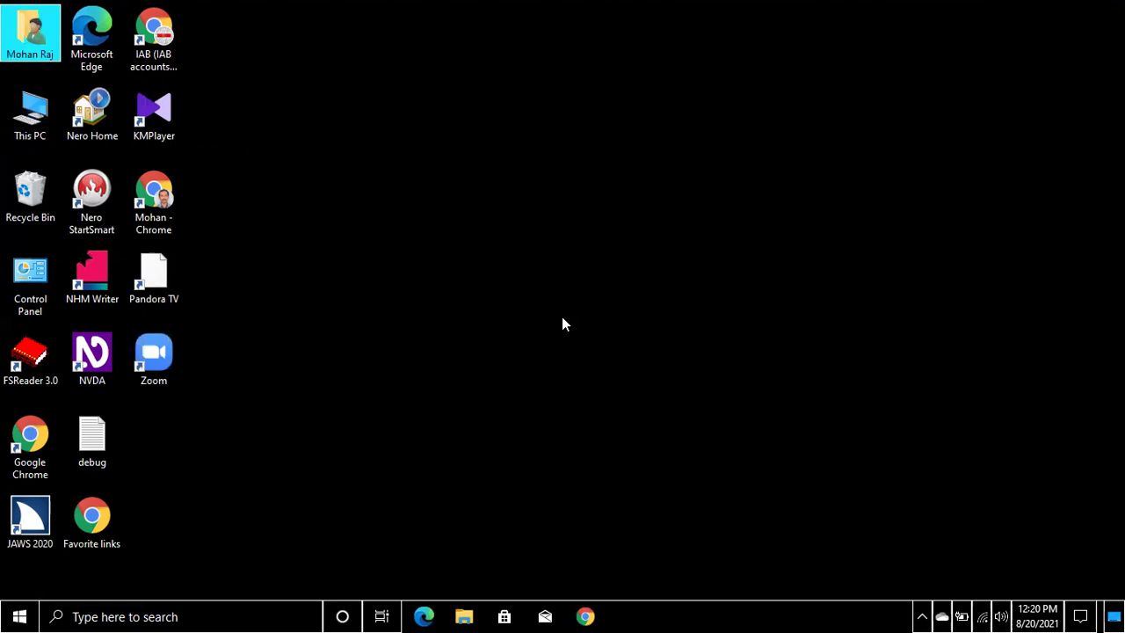
key("Down")
key("Return")
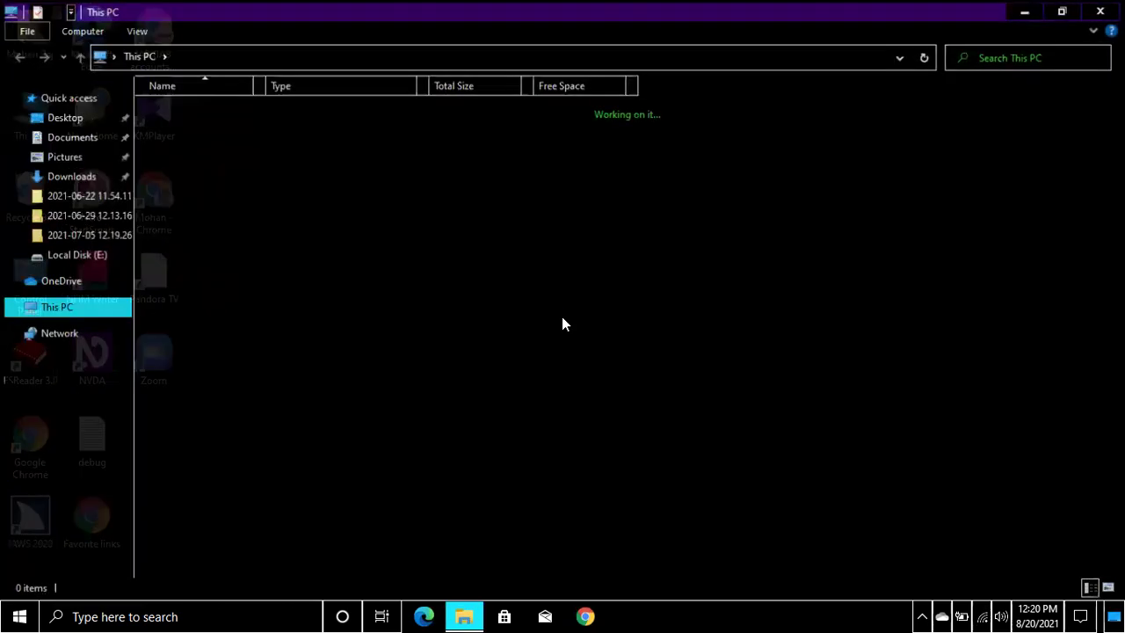
key("End")
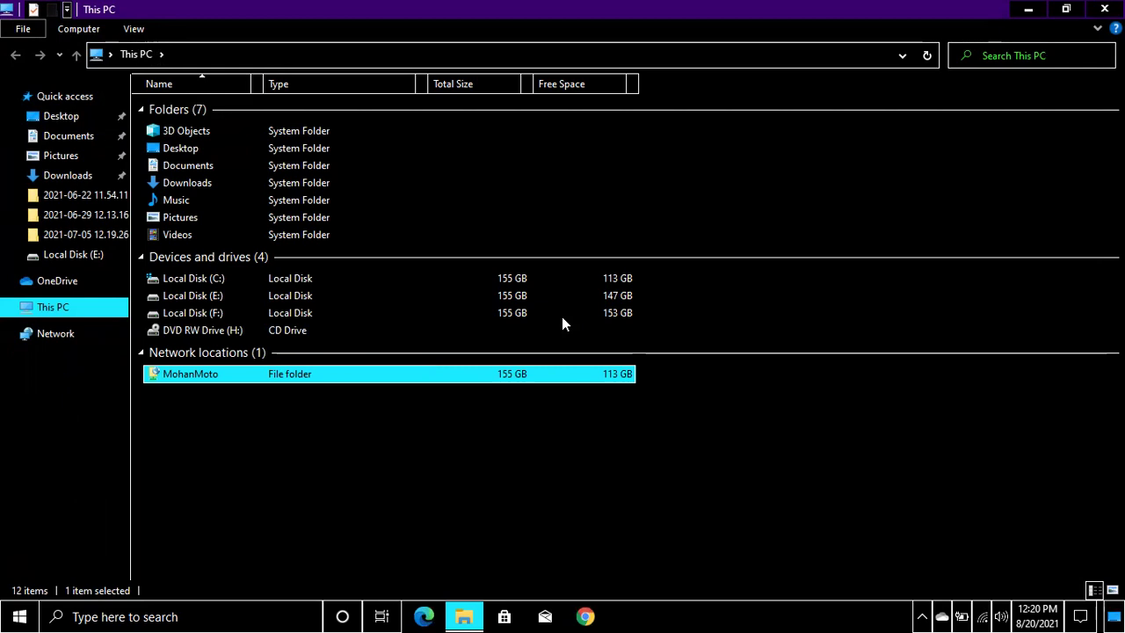
key("Return")
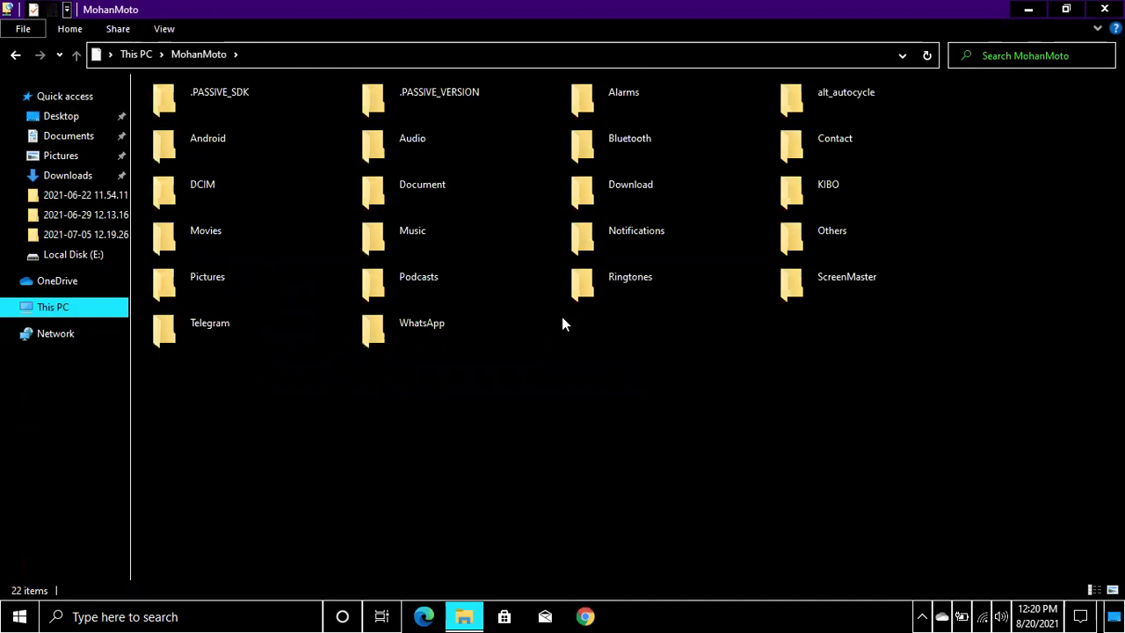
key("Down")
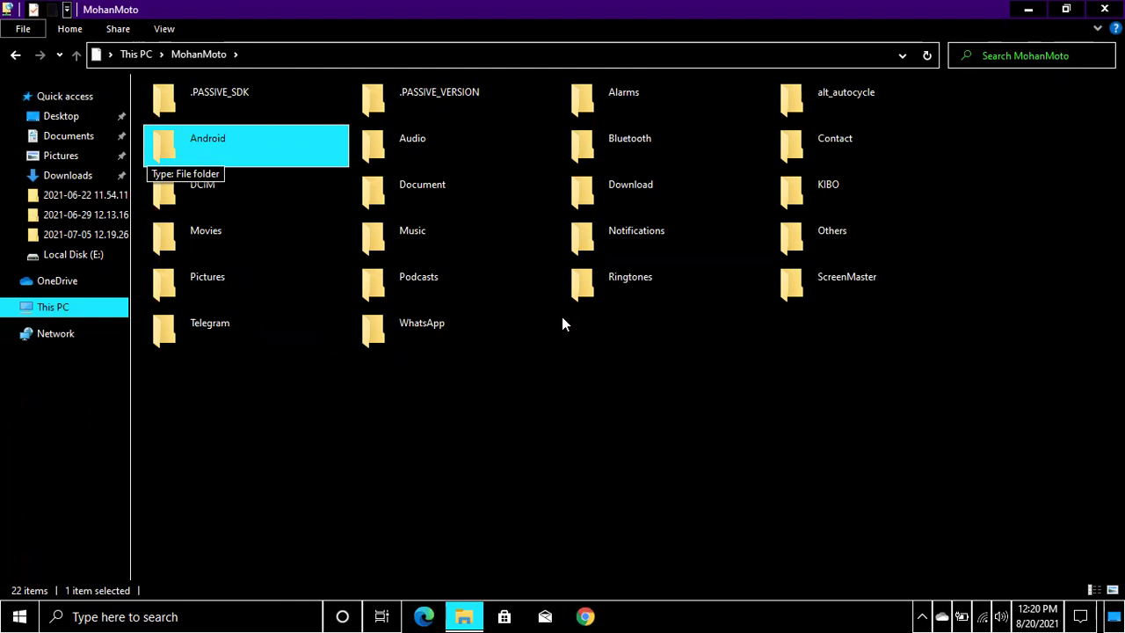
key("alt+F4")
- Repeat opening the phone's network location from This PC once more and return to the desktop
key("Up")
key("Down")
key("Return")
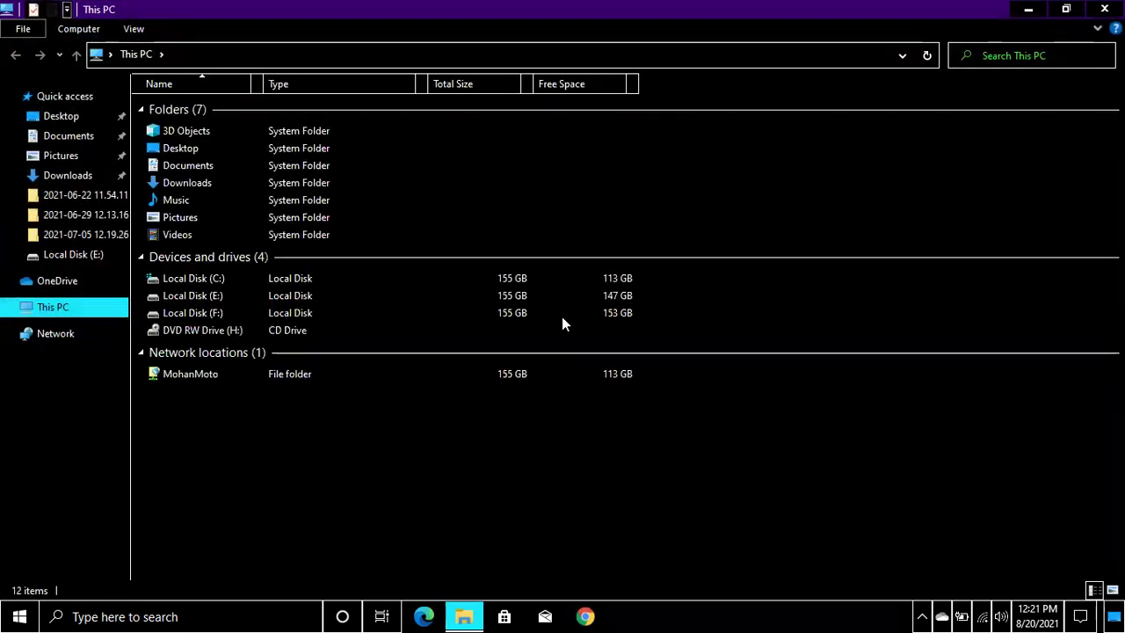
key("End")
key("Return")
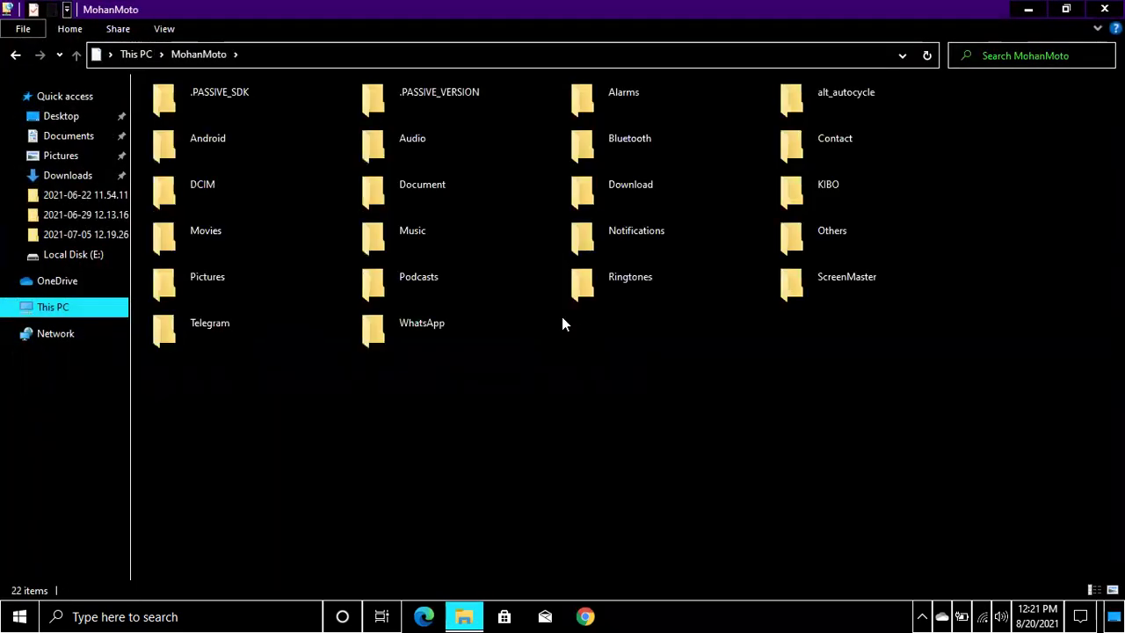
key("alt+F4")
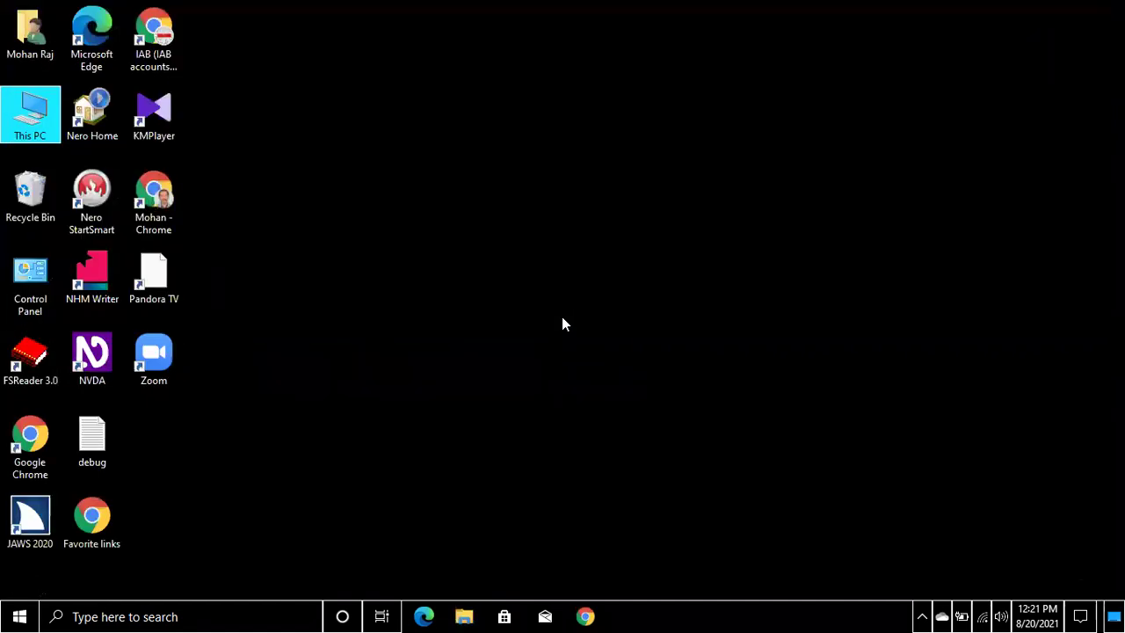